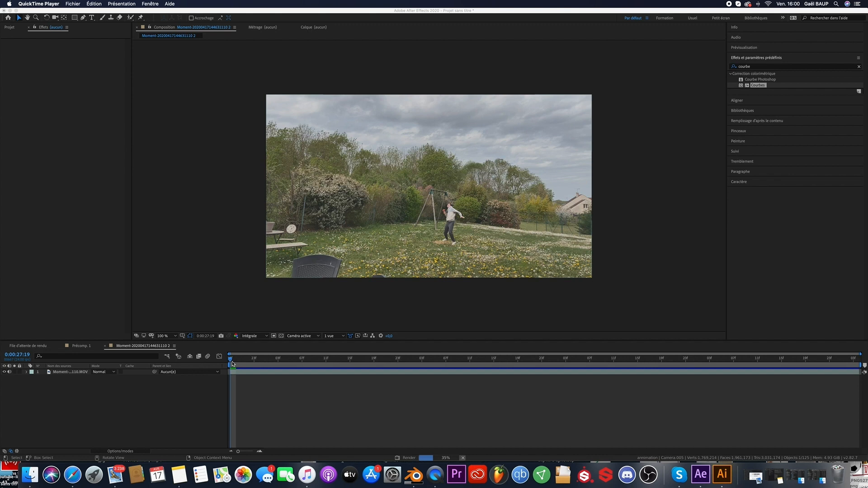
Go to 0:00:29:02 in the timeline, duplicate the video clip layer and hide the lower copy.
{"action": "left_click", "coordinate": [232, 362]}
{"action": "left_click_drag", "start_coordinate": [232, 360], "coordinate": [417, 367]}
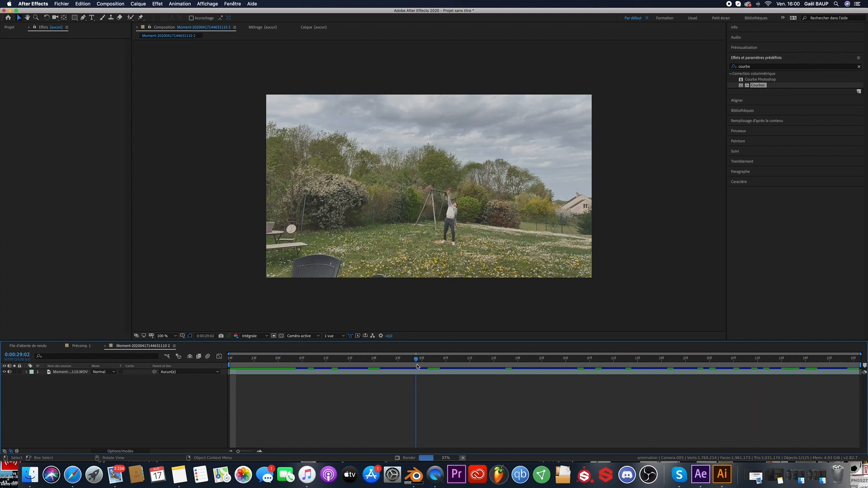
{"action": "left_click", "coordinate": [261, 372]}
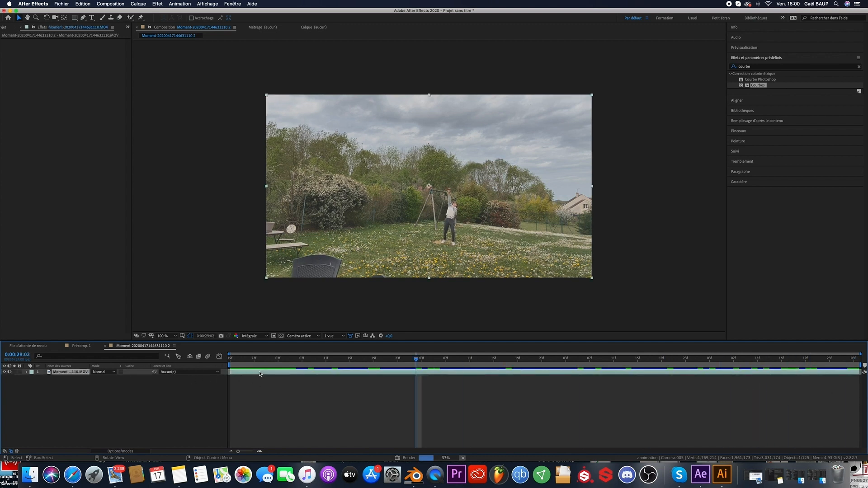
{"action": "key", "text": "super+d"}
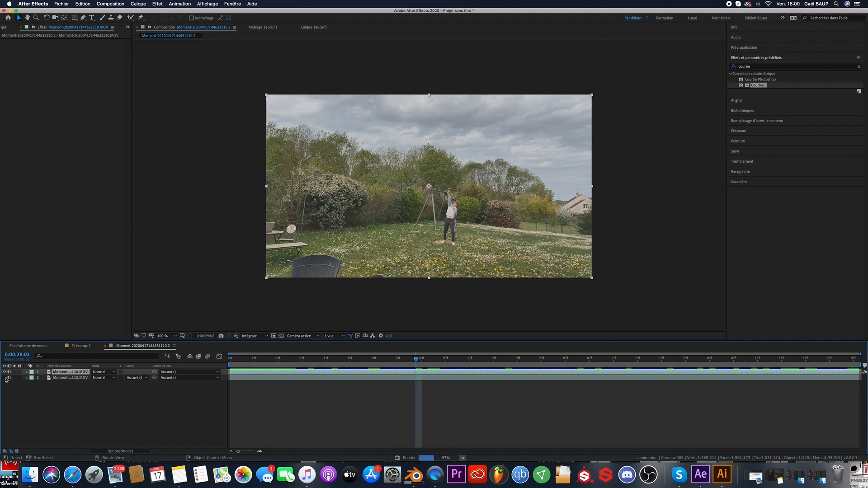
Apply the Exposition colour-correction effect to the upper clip copy and set its exposure to 0,5.
{"action": "left_click", "coordinate": [860, 67]}
{"action": "type", "text": "exposition"}
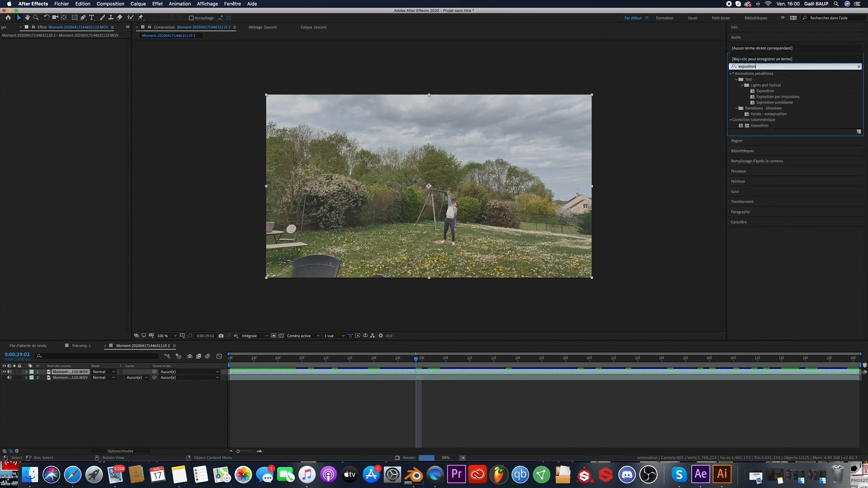
{"action": "left_click_drag", "start_coordinate": [758, 125], "coordinate": [635, 372]}
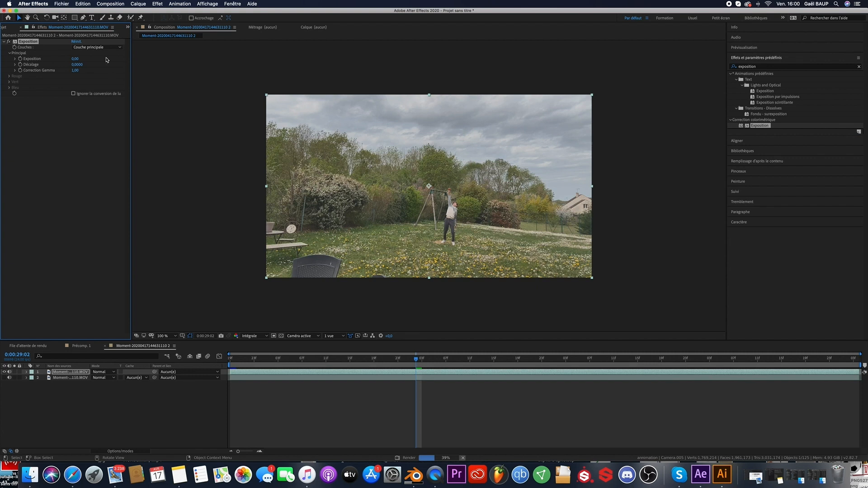
{"action": "left_click", "coordinate": [75, 59]}
{"action": "type", "text": "0,5"}
{"action": "key", "text": "Return"}
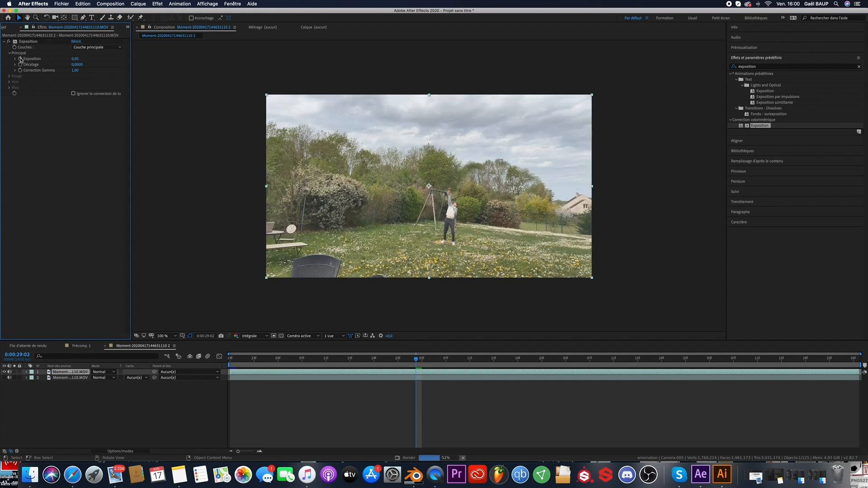
Add the expression wiggle(10,0.5); to the upper clip's exposure value and collapse the layer.
{"action": "left_click", "coordinate": [21, 59], "text": "alt"}
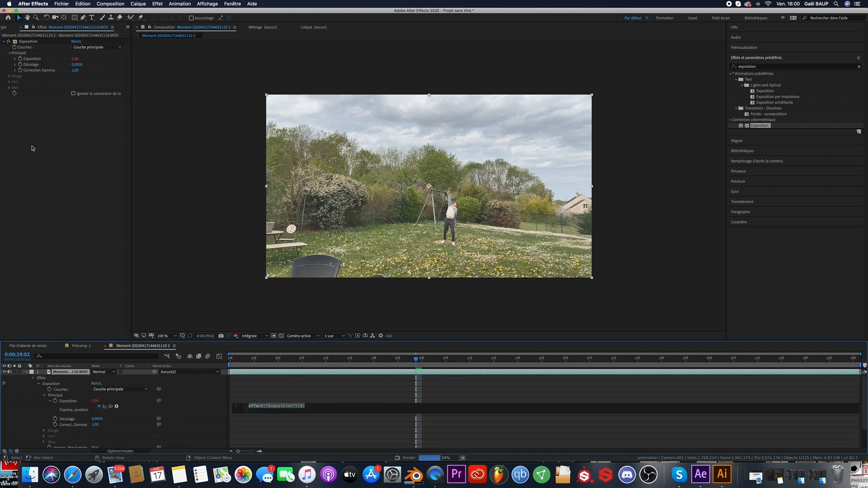
{"action": "type", "text": "wigg"}
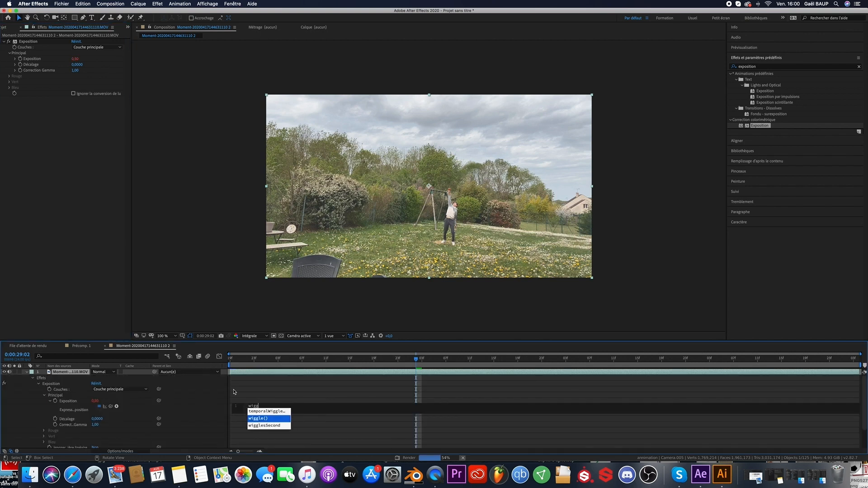
{"action": "type", "text": "le"}
{"action": "left_click", "coordinate": [262, 419]}
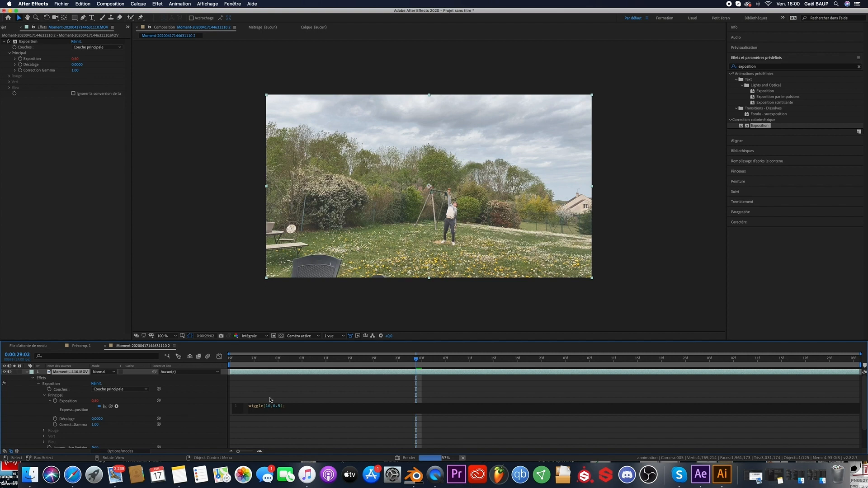
{"action": "left_click", "coordinate": [271, 400]}
{"action": "left_click", "coordinate": [27, 372]}
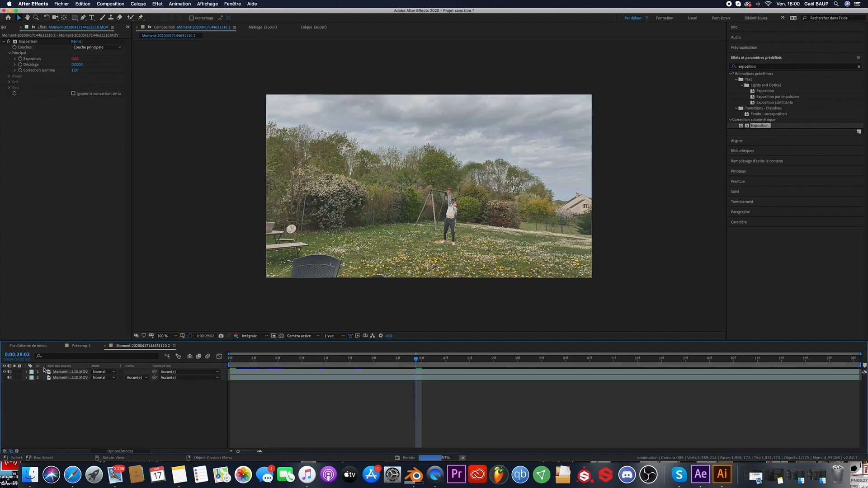
Create an adjustment layer above the clips and apply the Teinte effect to it.
{"action": "left_click", "coordinate": [138, 4]}
{"action": "mouse_move", "coordinate": [189, 13]}
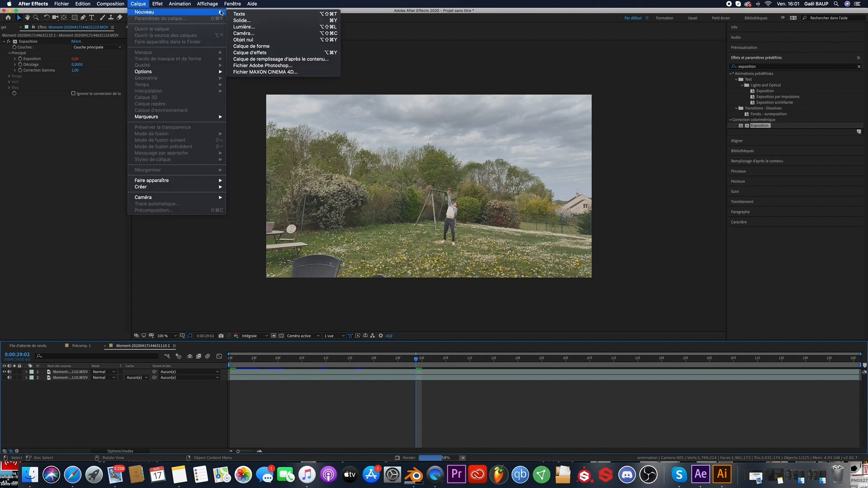
{"action": "left_click", "coordinate": [250, 52]}
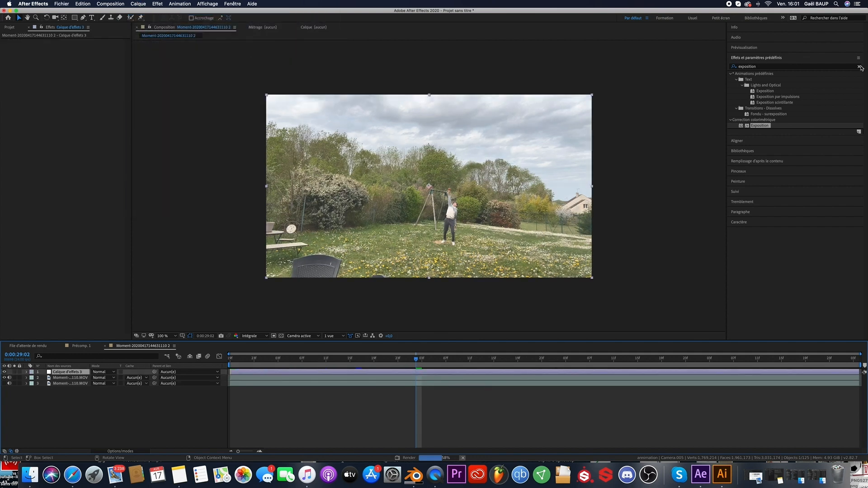
{"action": "left_click", "coordinate": [860, 67]}
{"action": "type", "text": "teinte"}
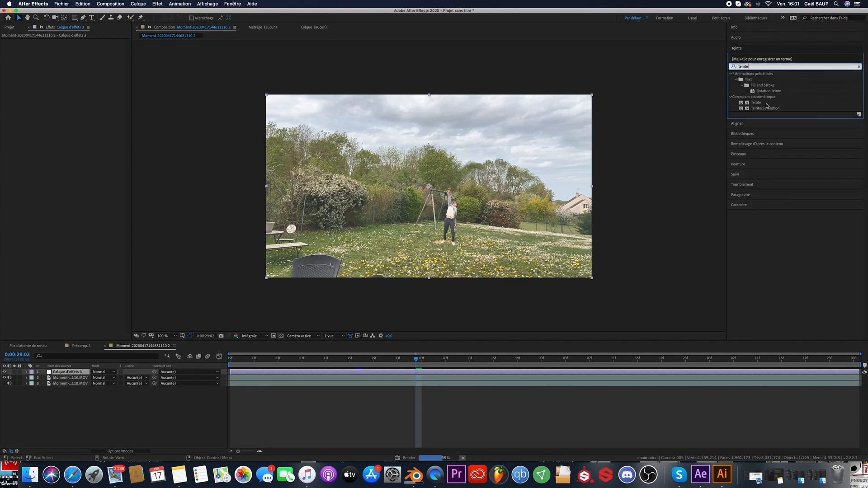
{"action": "left_click_drag", "start_coordinate": [767, 105], "coordinate": [606, 371]}
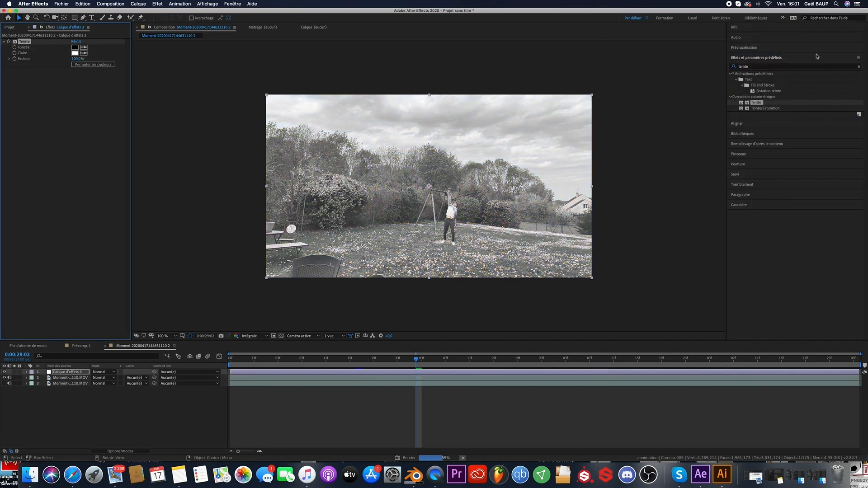
Find the Courbes effect and apply it to the adjustment layer.
{"action": "left_click", "coordinate": [859, 67]}
{"action": "left_click", "coordinate": [834, 68]}
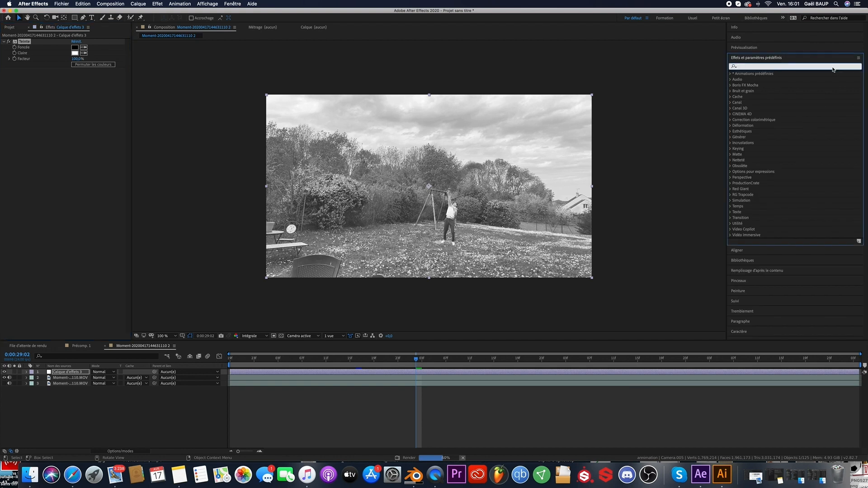
{"action": "type", "text": "xourbe"}
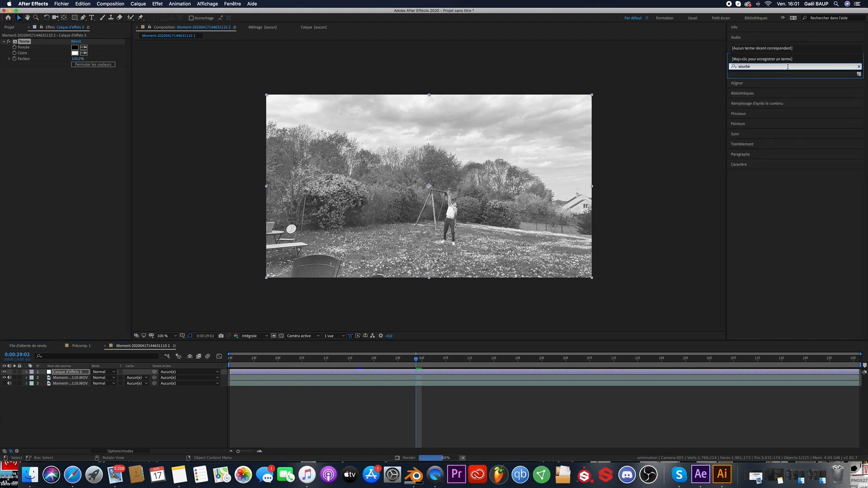
{"action": "key", "text": "BackSpace"}
{"action": "type", "text": "c"}
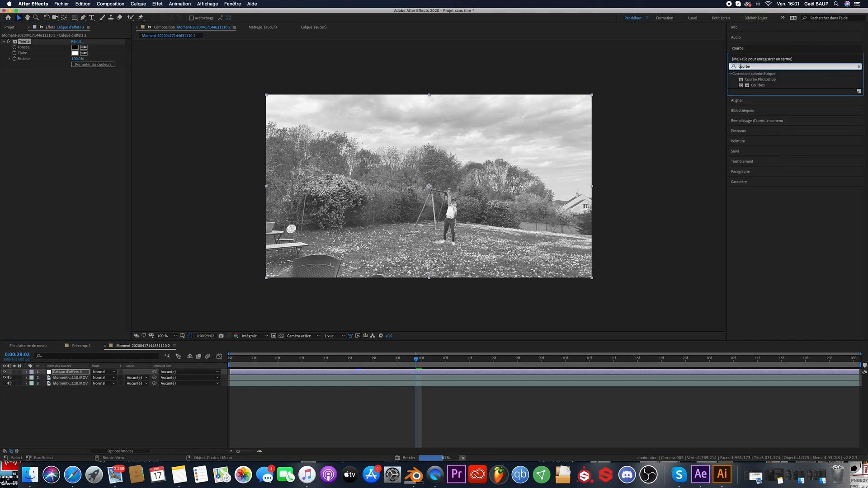
{"action": "left_click_drag", "start_coordinate": [755, 85], "coordinate": [617, 372]}
Set the Claire colour of the Teinte effect to the blue 3440D0.
{"action": "left_click", "coordinate": [75, 54]}
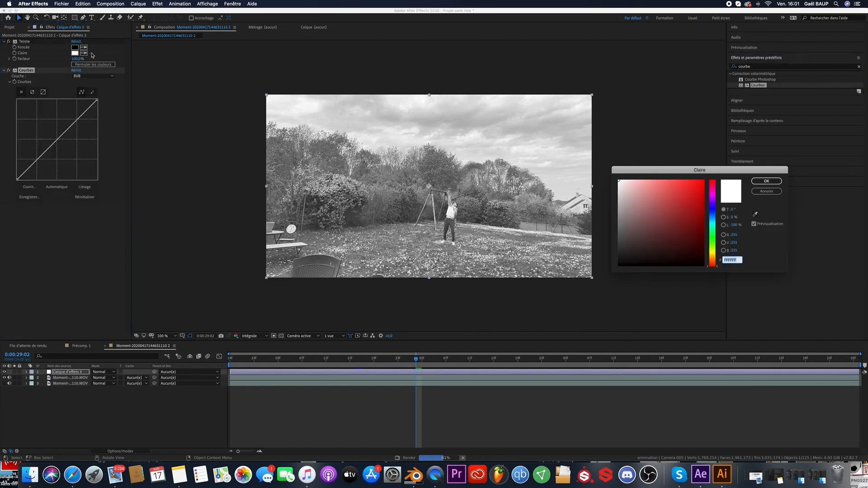
{"action": "left_click", "coordinate": [715, 208]}
{"action": "left_click", "coordinate": [682, 195]}
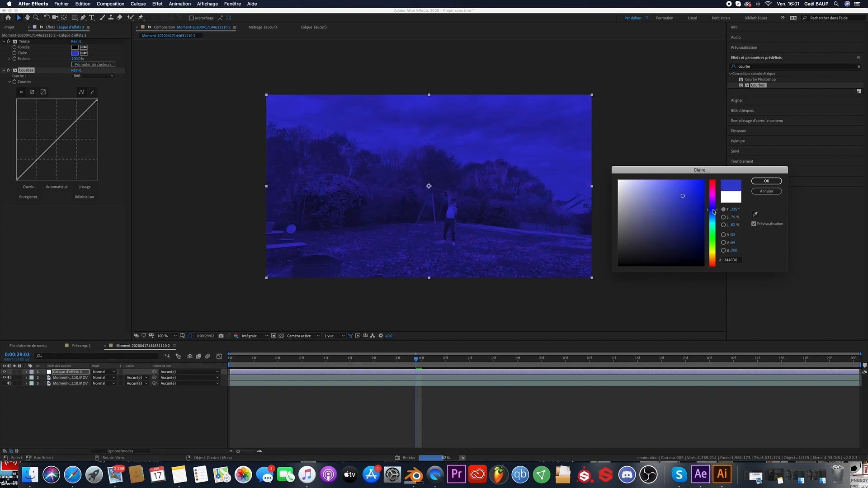
{"action": "left_click", "coordinate": [767, 181]}
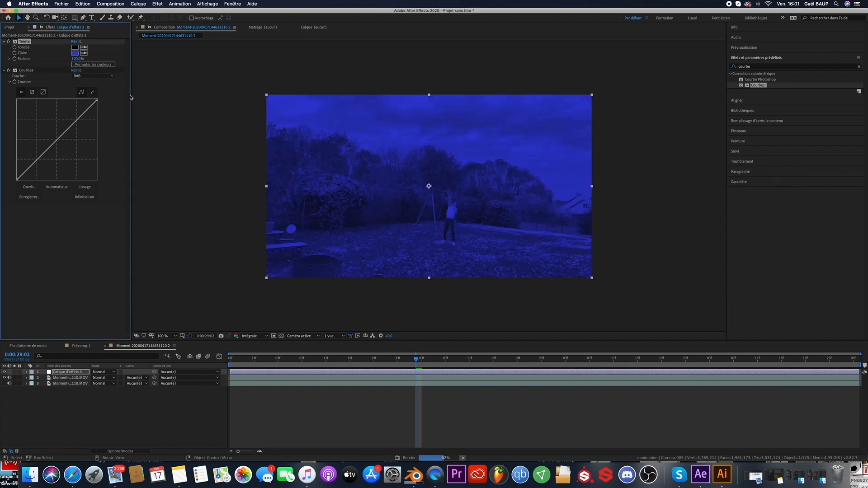
Lower the Teinte factor to about 50 % and bend the RVB curve into an S shape with darker shadows and brighter highlights.
{"action": "left_click_drag", "start_coordinate": [77, 58], "coordinate": [51, 60]}
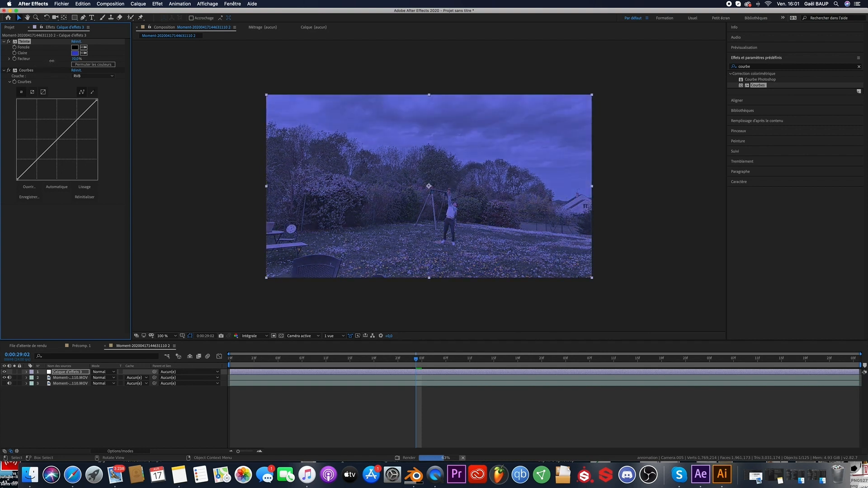
{"action": "left_click_drag", "start_coordinate": [34, 157], "coordinate": [61, 147]}
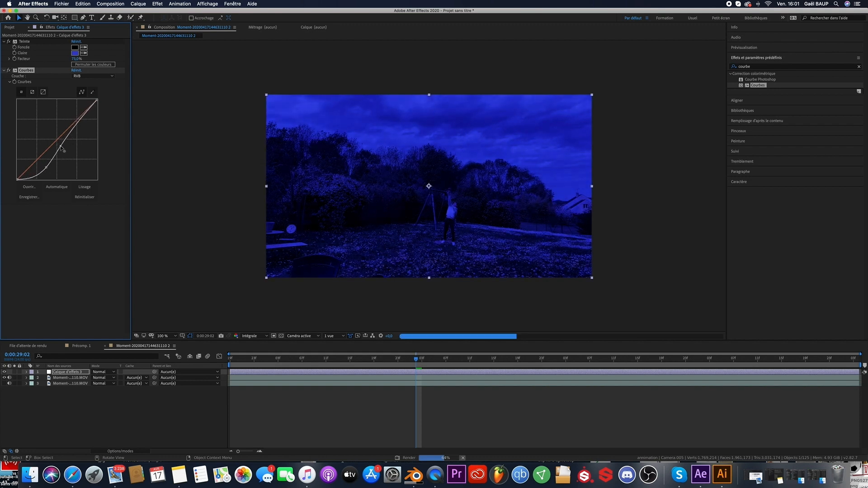
{"action": "left_click_drag", "start_coordinate": [76, 59], "coordinate": [68, 60]}
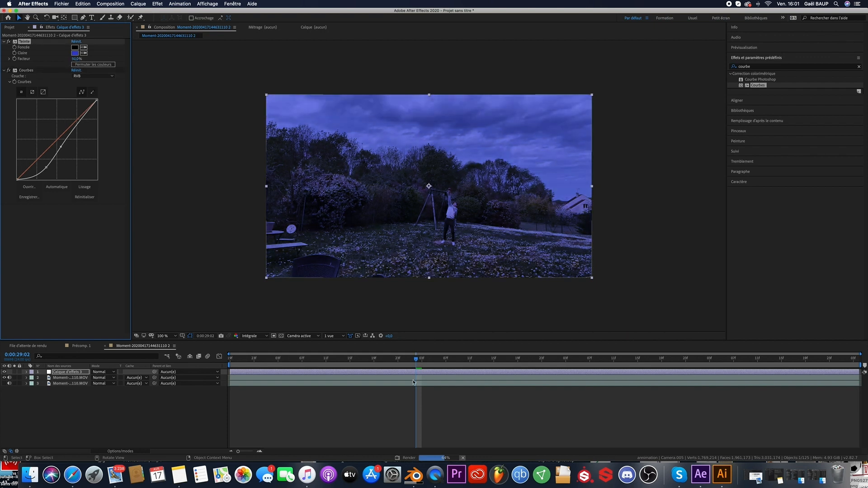
{"action": "left_click_drag", "start_coordinate": [46, 168], "coordinate": [46, 168]}
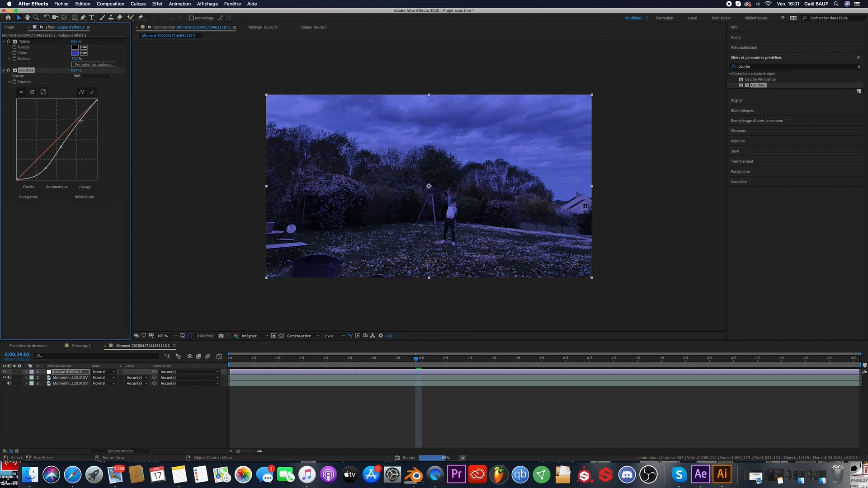
{"action": "left_click_drag", "start_coordinate": [81, 120], "coordinate": [74, 121]}
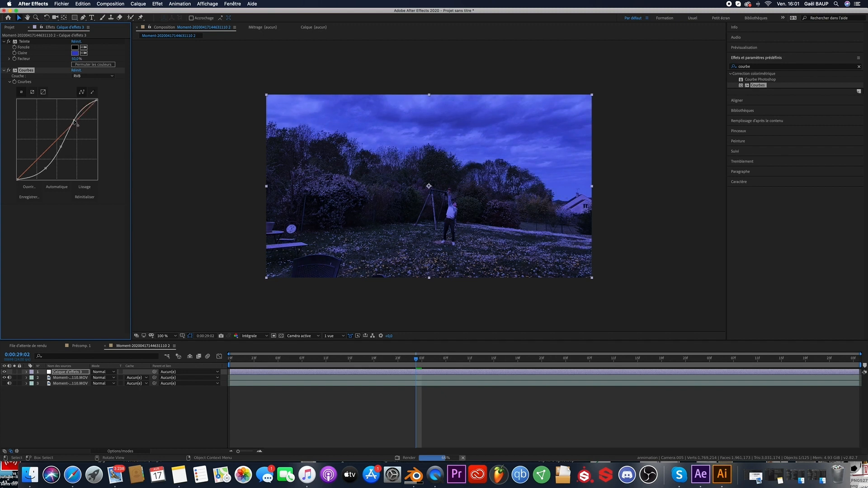
Duplicate the clip layer with the Exposition effect and move the copy above the adjustment layer.
{"action": "left_click", "coordinate": [377, 378]}
{"action": "key", "text": "super+d"}
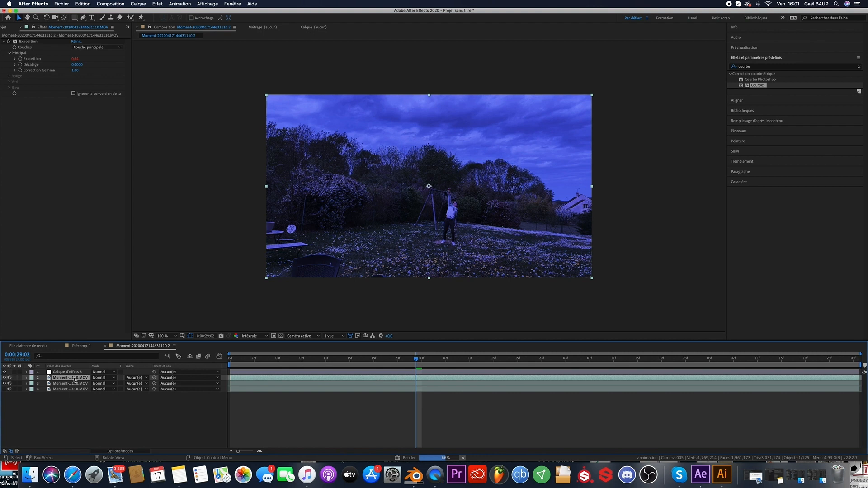
{"action": "left_click_drag", "start_coordinate": [74, 379], "coordinate": [78, 370]}
Draw a closed pen mask on the top clip, shaped as a narrow beam widening around the person into a rounded pool on the grass.
{"action": "left_click", "coordinate": [83, 17]}
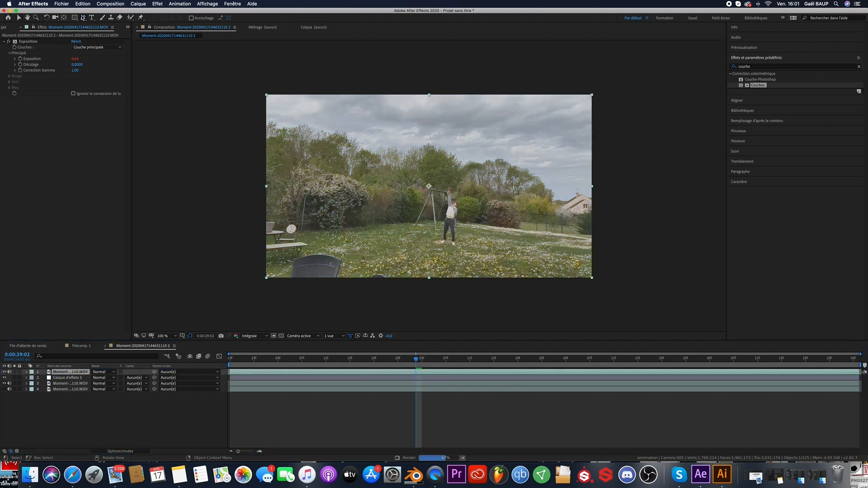
{"action": "left_click", "coordinate": [440, 148]}
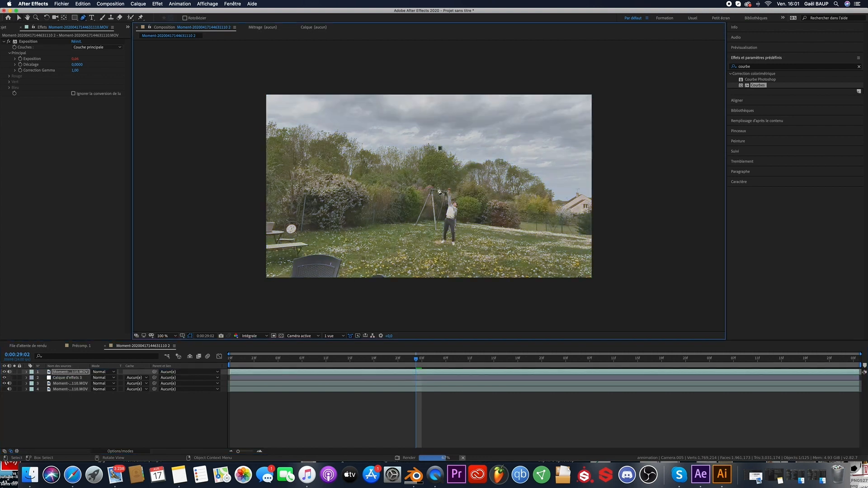
{"action": "left_click", "coordinate": [440, 187]}
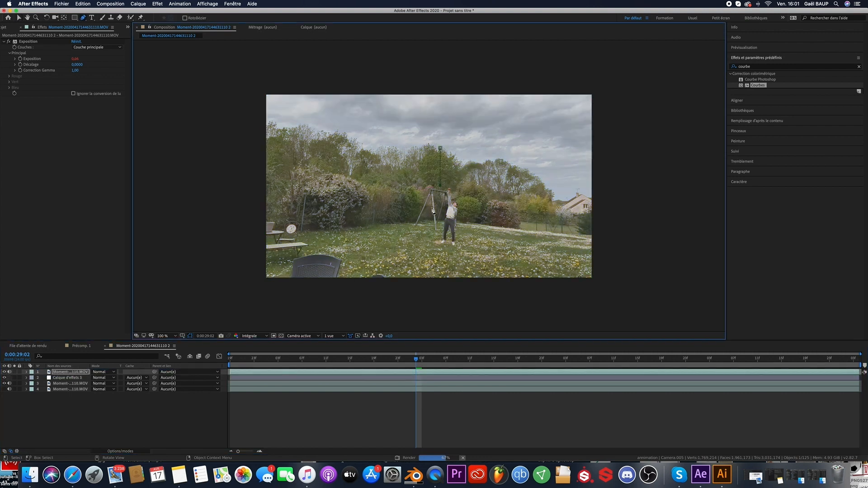
{"action": "left_click", "coordinate": [423, 231]}
{"action": "left_click_drag", "start_coordinate": [384, 233], "coordinate": [457, 263]}
{"action": "left_click", "coordinate": [429, 258]}
{"action": "left_click_drag", "start_coordinate": [511, 252], "coordinate": [462, 226]}
{"action": "left_click", "coordinate": [466, 230]}
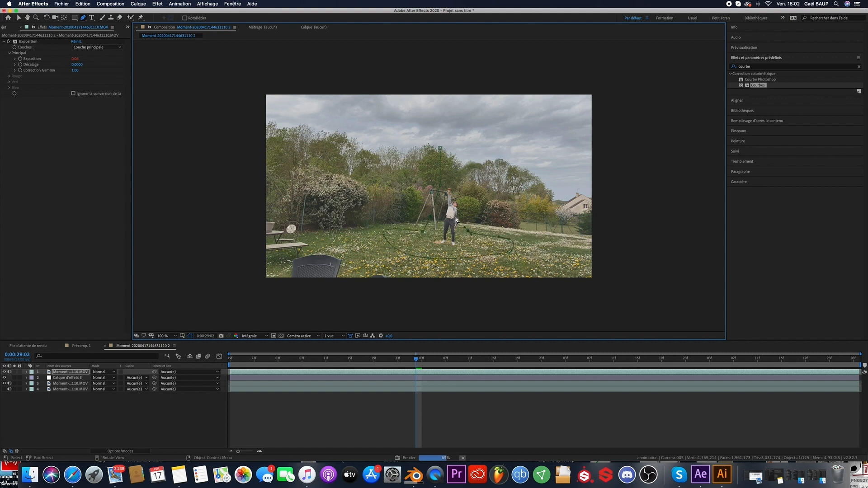
{"action": "left_click", "coordinate": [464, 226]}
{"action": "left_click", "coordinate": [452, 146]}
{"action": "left_click", "coordinate": [441, 147]}
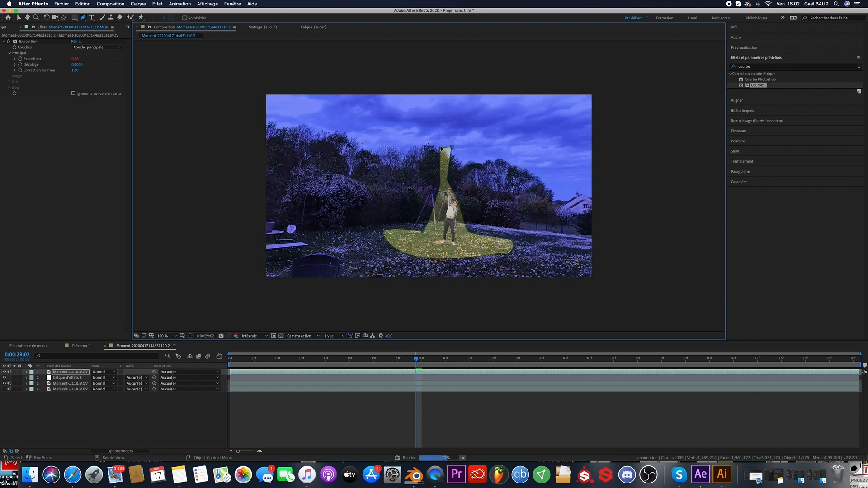
Reveal the top clip's mask properties and feather the mask by about 96 pixels.
{"action": "left_click", "coordinate": [66, 373]}
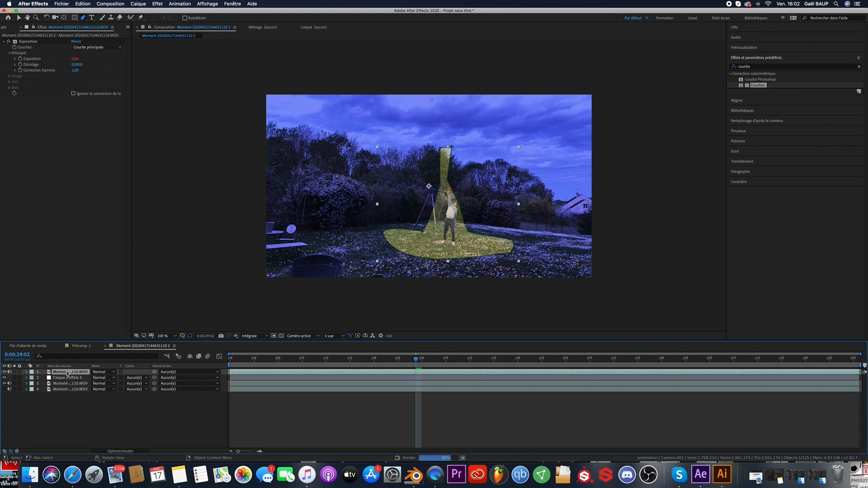
{"action": "key", "text": "m"}
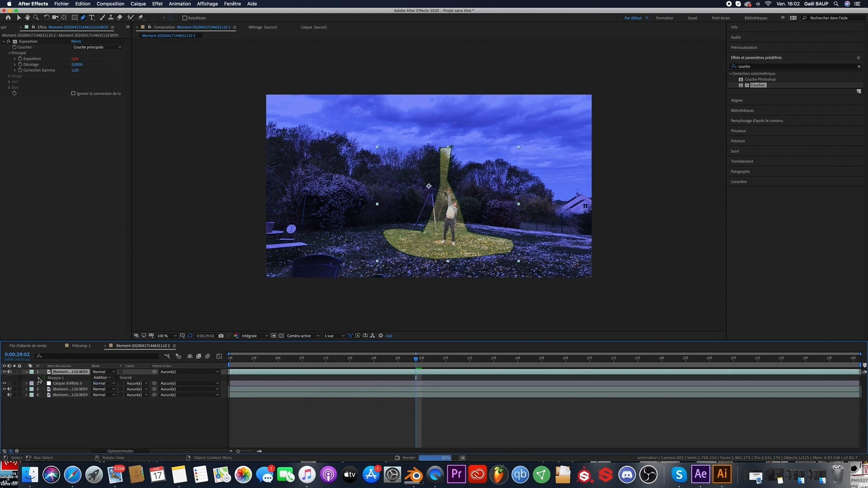
{"action": "left_click", "coordinate": [39, 378]}
{"action": "left_click", "coordinate": [38, 378]}
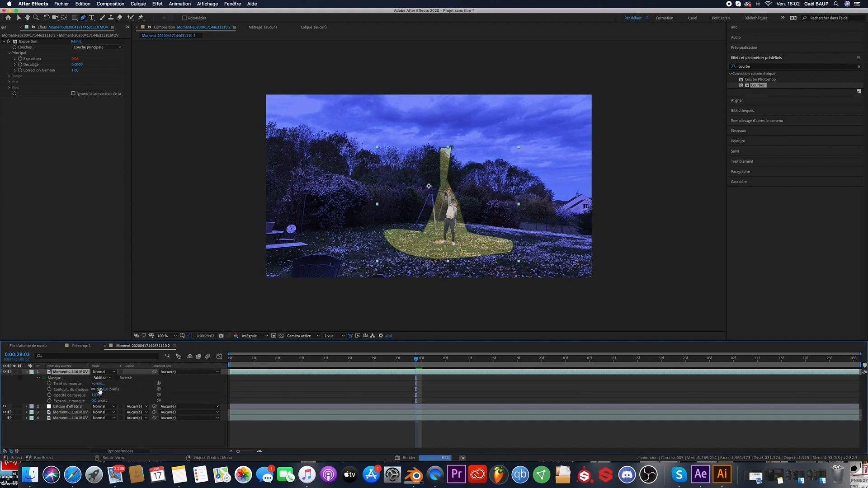
{"action": "left_click_drag", "start_coordinate": [119, 389], "coordinate": [132, 390]}
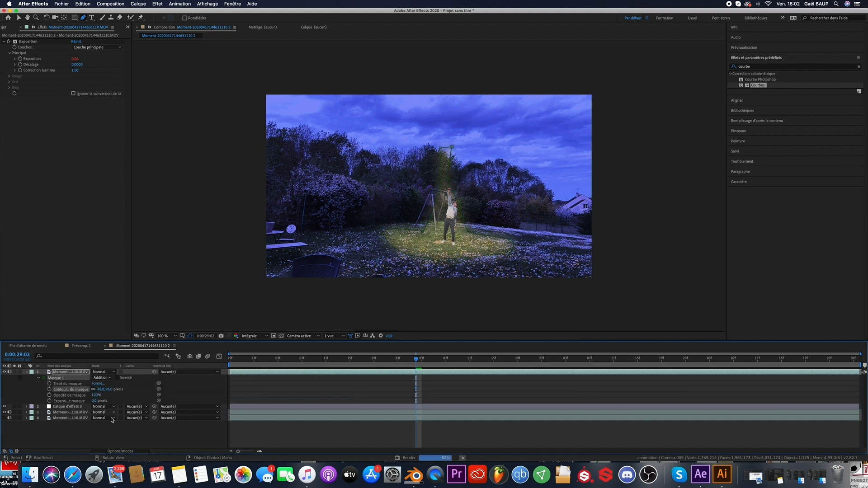
Collapse the top clip's mask properties, set its blending mode to Addition and lower its opacity to about 57 %.
{"action": "left_click", "coordinate": [131, 438]}
{"action": "left_click", "coordinate": [26, 372]}
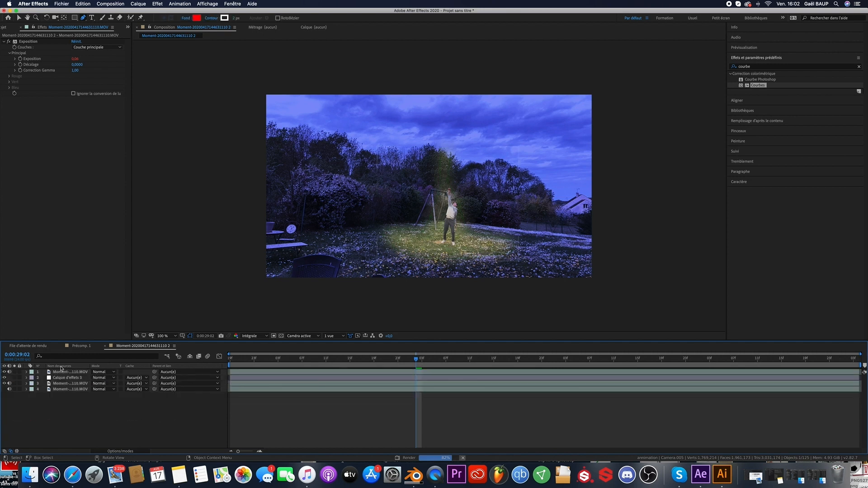
{"action": "left_click", "coordinate": [104, 371]}
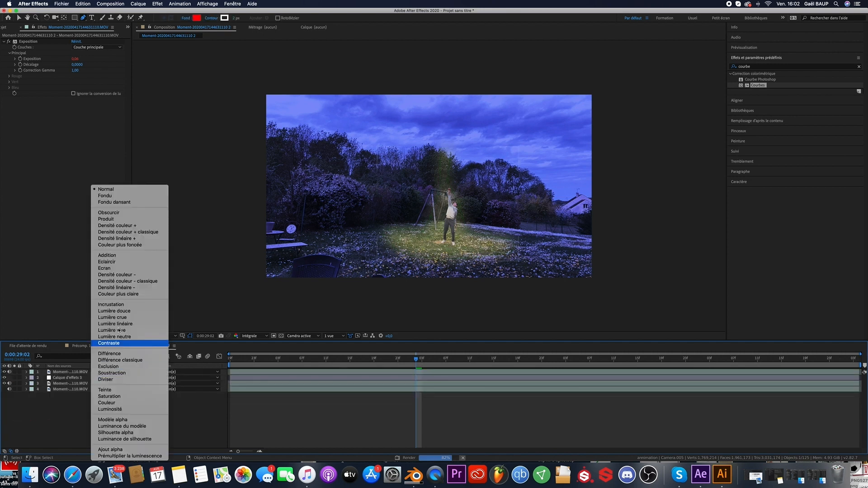
{"action": "left_click", "coordinate": [112, 255]}
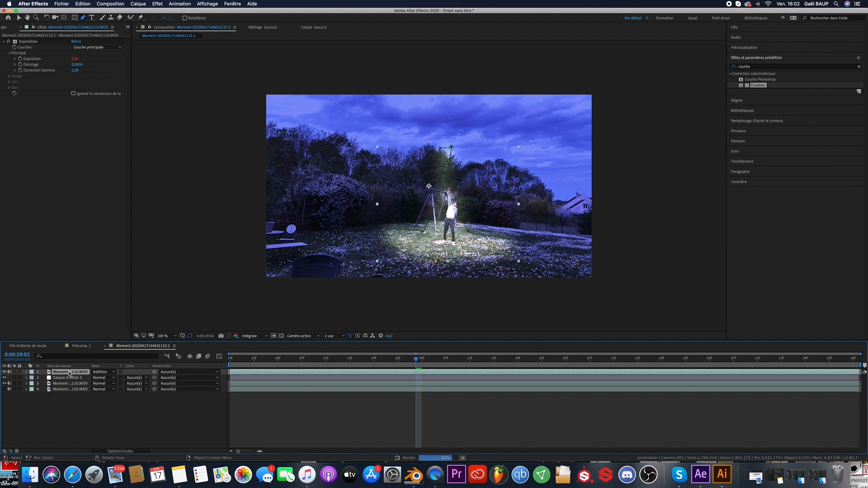
{"action": "key", "text": "t"}
{"action": "left_click_drag", "start_coordinate": [96, 378], "coordinate": [82, 378]}
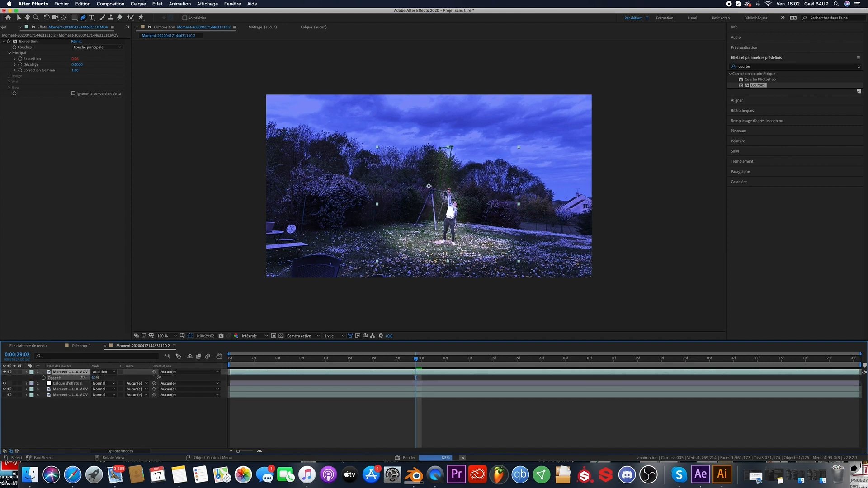
{"action": "left_click", "coordinate": [423, 427]}
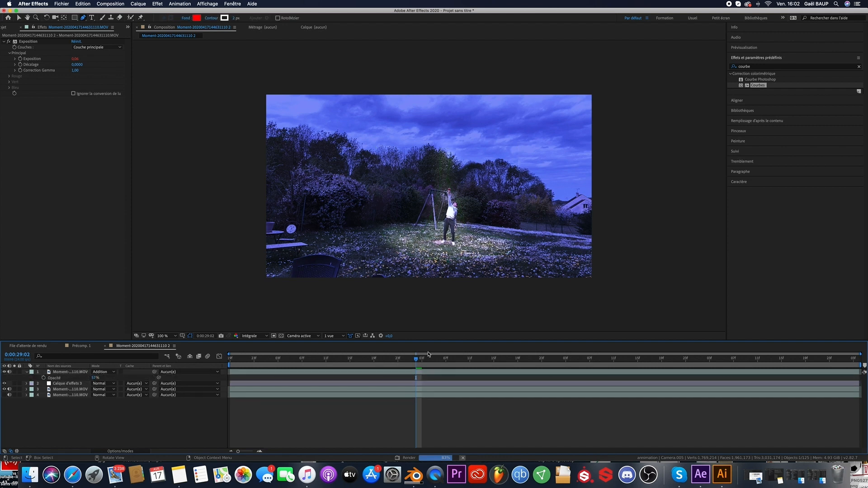
Create a black composition-sized solid above all layers and collapse the clip's opacity property.
{"action": "left_click", "coordinate": [139, 3]}
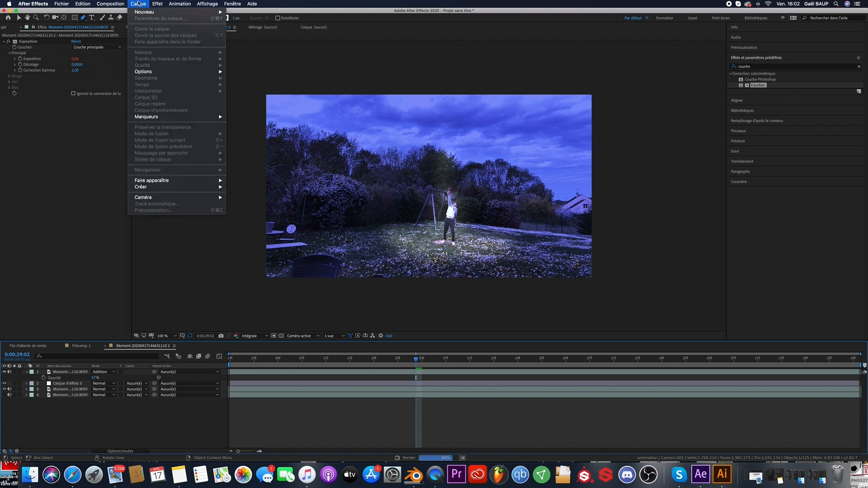
{"action": "left_click", "coordinate": [244, 20]}
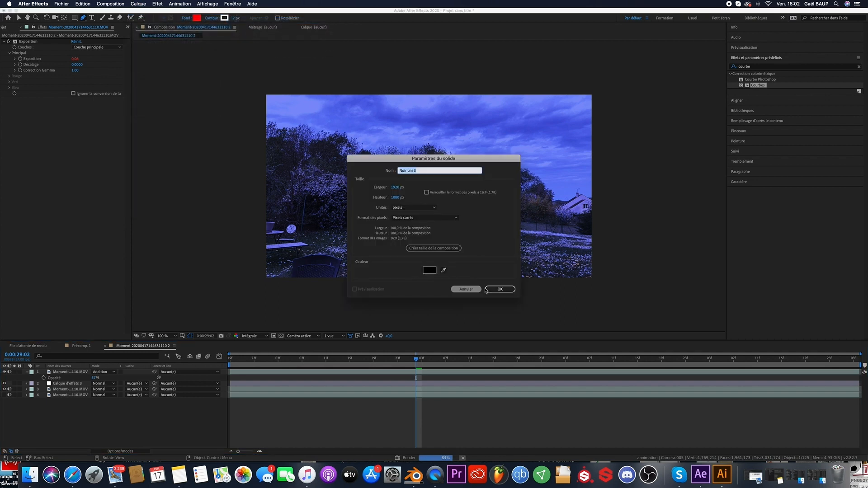
{"action": "left_click", "coordinate": [500, 290]}
{"action": "key", "text": "apostrophe"}
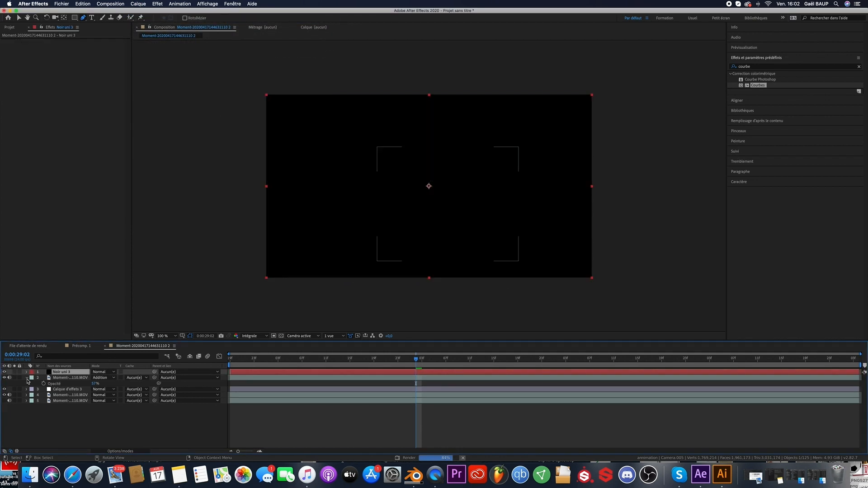
{"action": "key", "text": "apostrophe"}
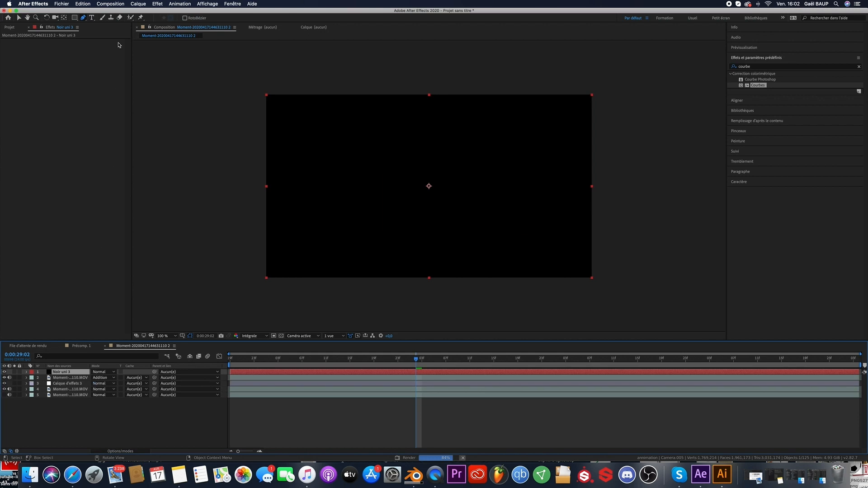
Find the Eclairs élaborés effect and apply it to the black solid.
{"action": "left_click", "coordinate": [860, 67]}
{"action": "type", "text": "Ecl"}
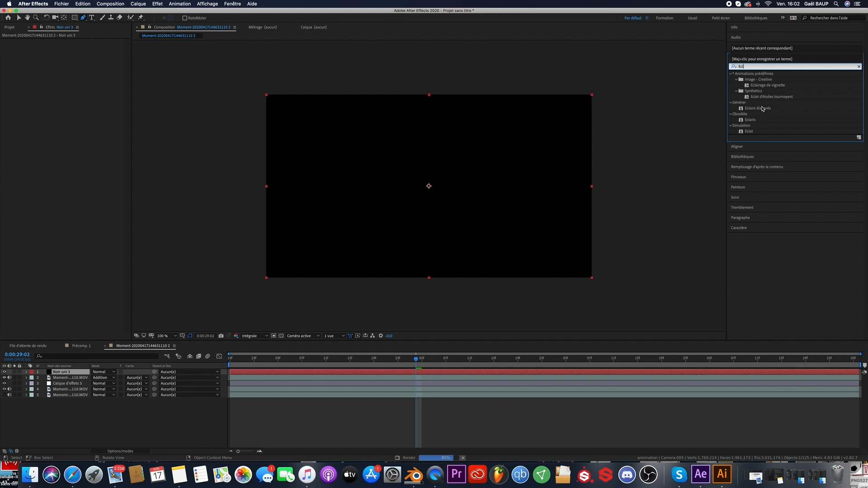
{"action": "left_click_drag", "start_coordinate": [763, 109], "coordinate": [611, 369]}
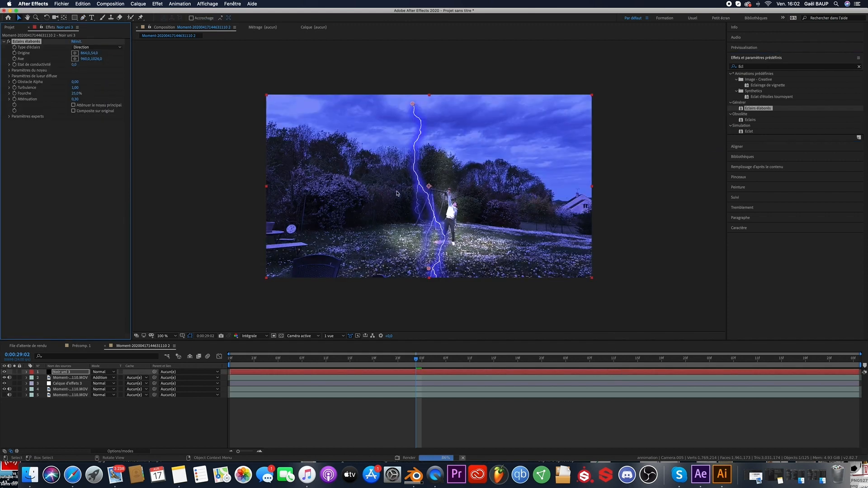
Set the lightning type to Coup, with its Origine on the raised hand and its Axe above the frame.
{"action": "left_click", "coordinate": [96, 47]}
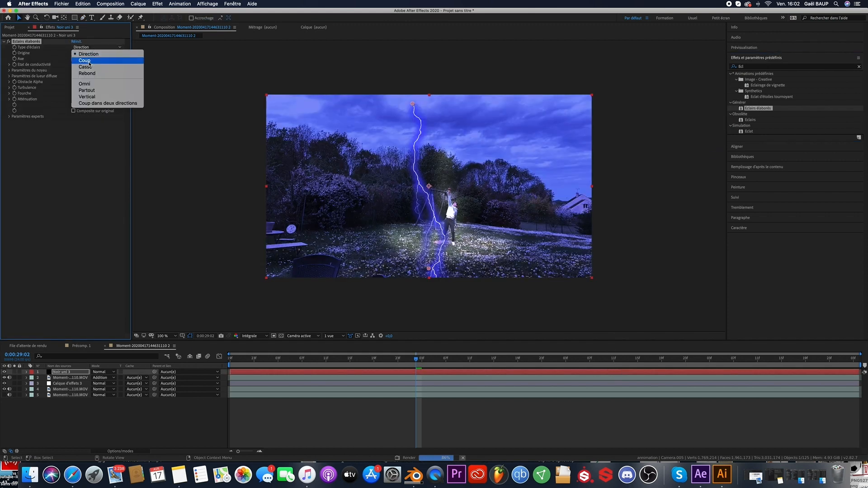
{"action": "left_click", "coordinate": [90, 63]}
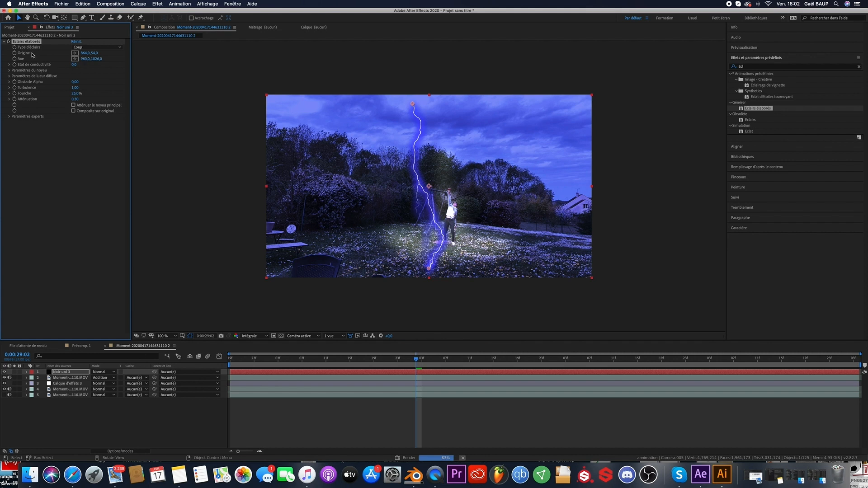
{"action": "left_click_drag", "start_coordinate": [415, 104], "coordinate": [449, 190]}
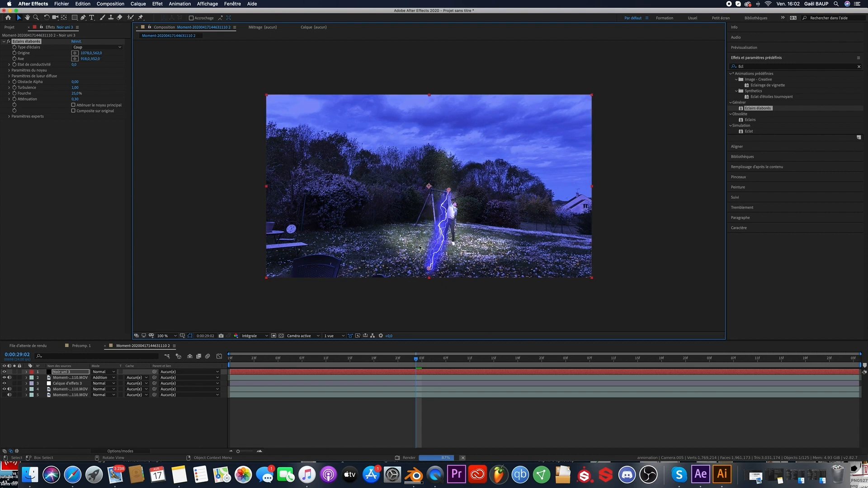
{"action": "left_click_drag", "start_coordinate": [429, 268], "coordinate": [441, 72]}
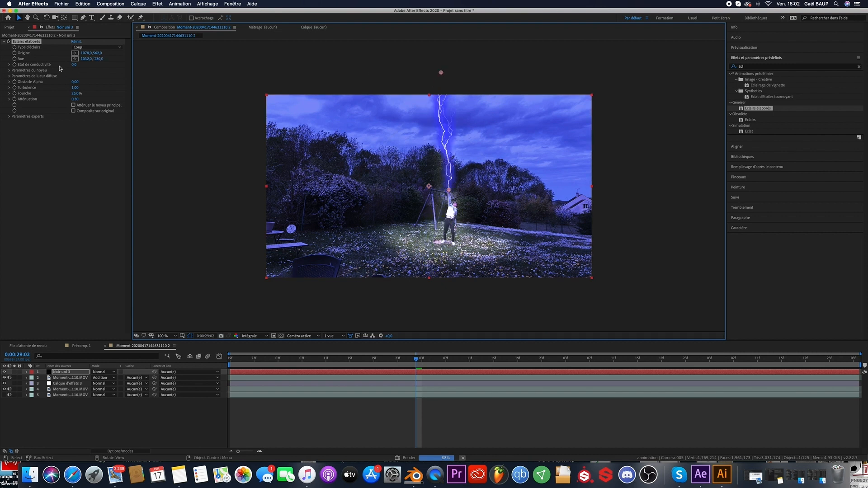
Turn on keyframing for the lightning's Origine at 0:00:29:02 and place the point on the hand at 0:00:27:19.
{"action": "left_click", "coordinate": [14, 52]}
{"action": "left_click_drag", "start_coordinate": [417, 360], "coordinate": [227, 347]}
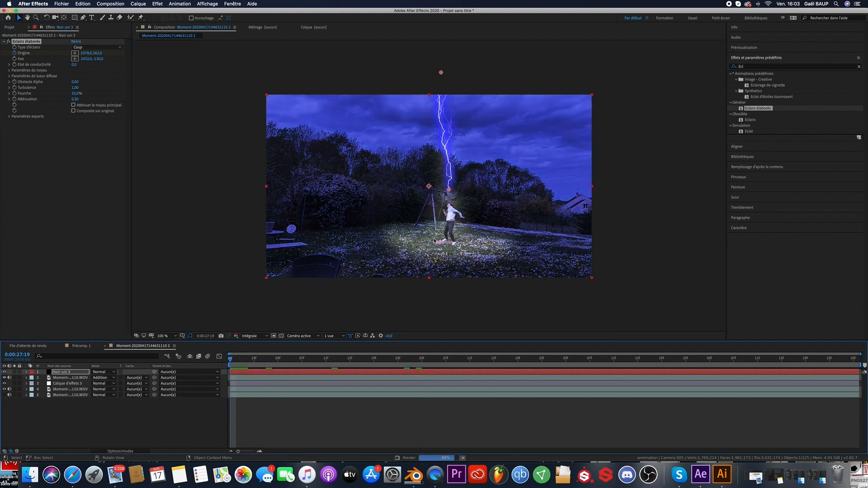
{"action": "scroll", "coordinate": [435, 239], "scroll_direction": "up", "scroll_amount": 1}
{"action": "left_click_drag", "start_coordinate": [469, 194], "coordinate": [460, 233]}
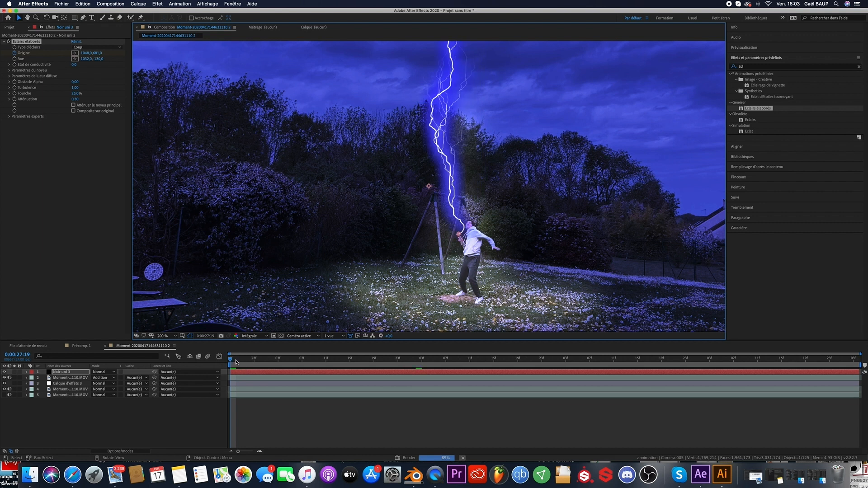
Keyframe the lightning's Origine on the rising hand at 0:00:27:23 and 0:00:28:02.
{"action": "left_click_drag", "start_coordinate": [235, 360], "coordinate": [254, 360]}
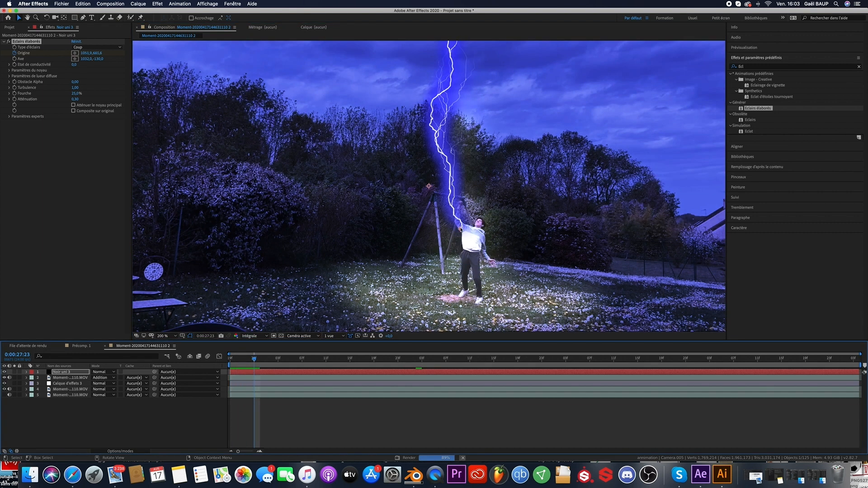
{"action": "left_click_drag", "start_coordinate": [461, 229], "coordinate": [461, 205]}
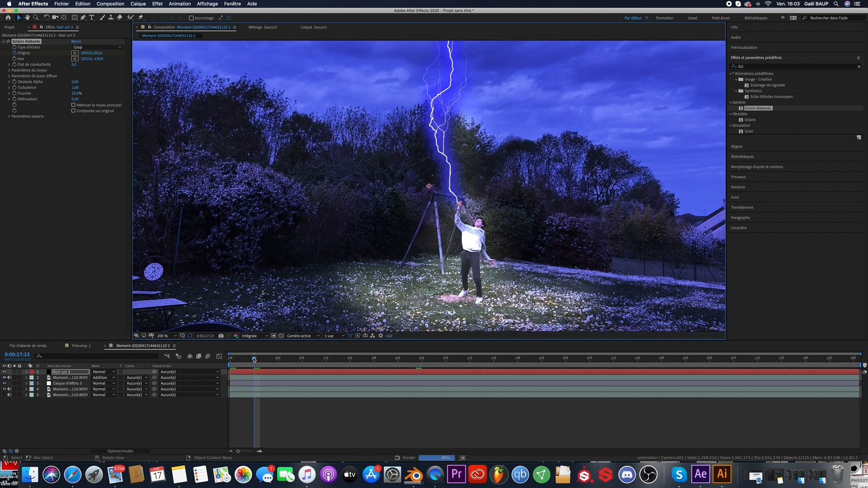
{"action": "left_click_drag", "start_coordinate": [255, 359], "coordinate": [271, 360]}
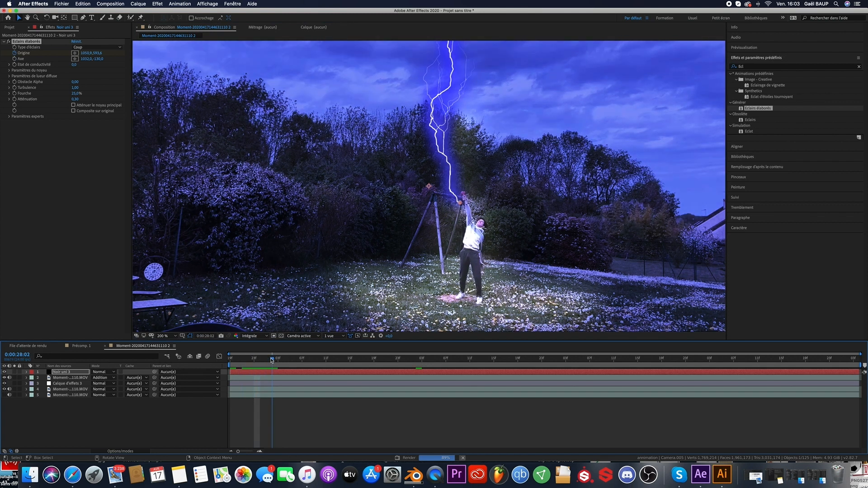
{"action": "left_click_drag", "start_coordinate": [462, 204], "coordinate": [466, 193]}
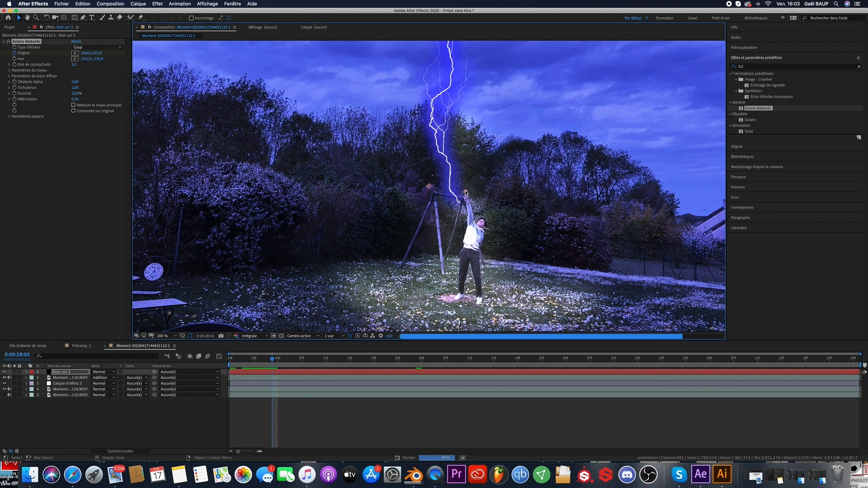
Keyframe the lightning's Origine on the raised hand at 0:00:28:10, 0:00:28:18 and 0:00:29:00.
{"action": "left_click_drag", "start_coordinate": [273, 360], "coordinate": [321, 362]}
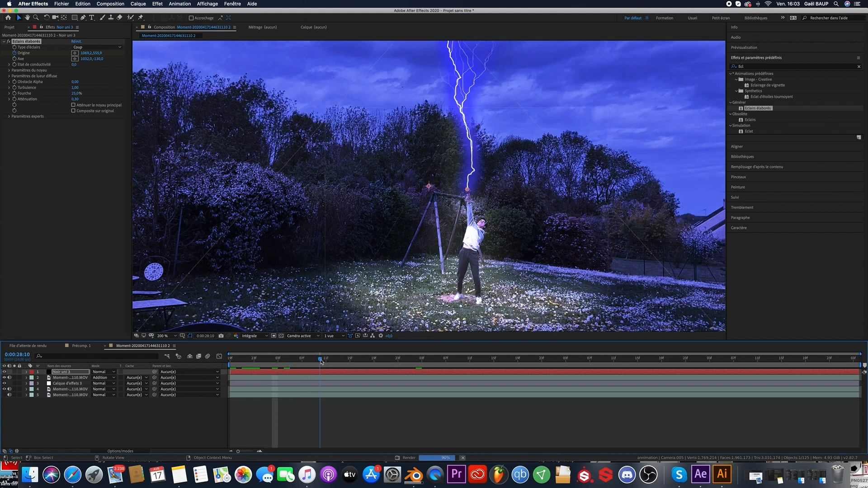
{"action": "left_click_drag", "start_coordinate": [468, 190], "coordinate": [471, 192]}
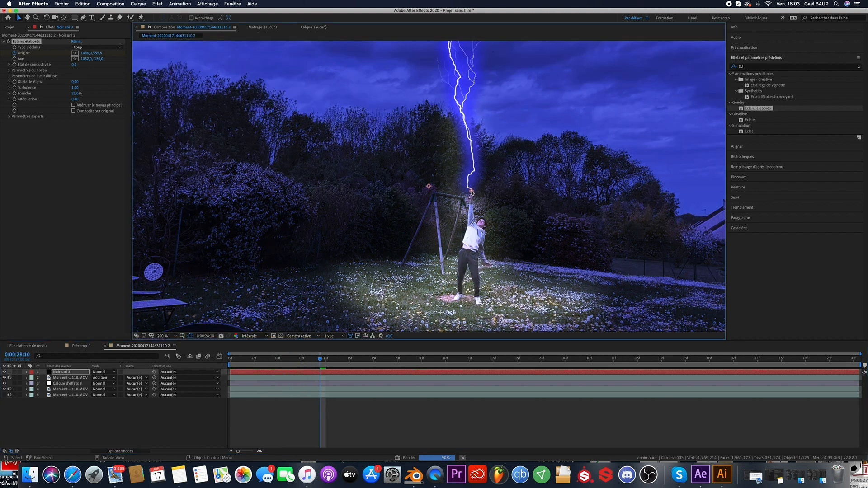
{"action": "left_click", "coordinate": [369, 359]}
{"action": "left_click_drag", "start_coordinate": [471, 196], "coordinate": [472, 191]}
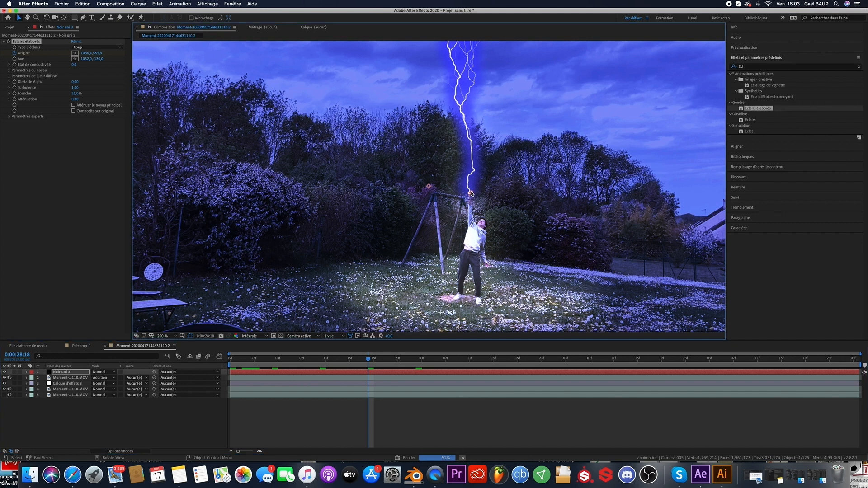
{"action": "left_click", "coordinate": [404, 359]}
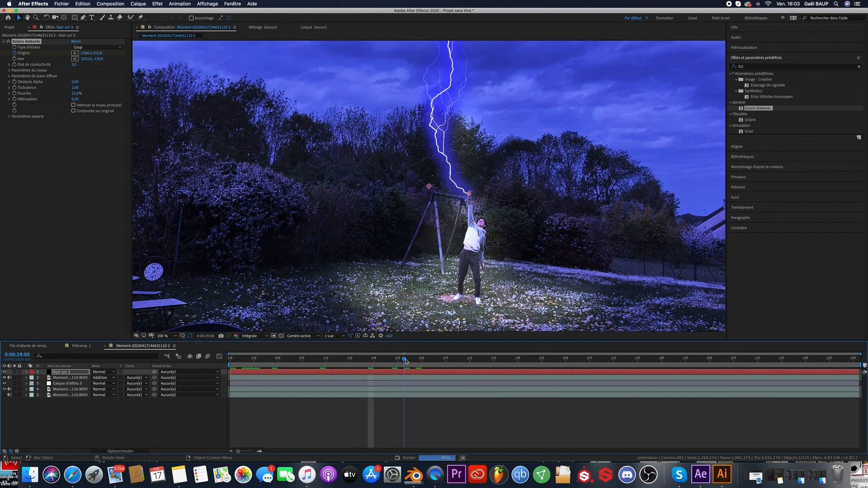
{"action": "left_click_drag", "start_coordinate": [470, 194], "coordinate": [472, 193]}
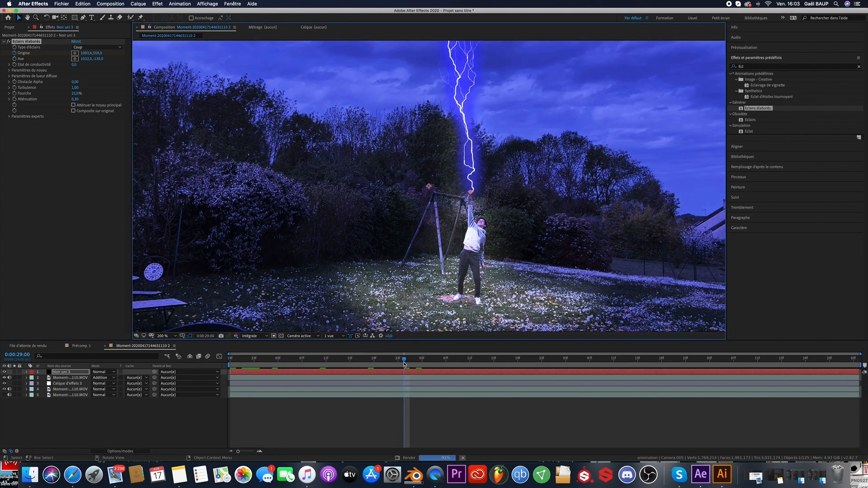
Check the lightning at 0:00:29:10 and keyframe its Origine on the hand at 0:00:30:09 and 0:00:30:22.
{"action": "left_click", "coordinate": [464, 359]}
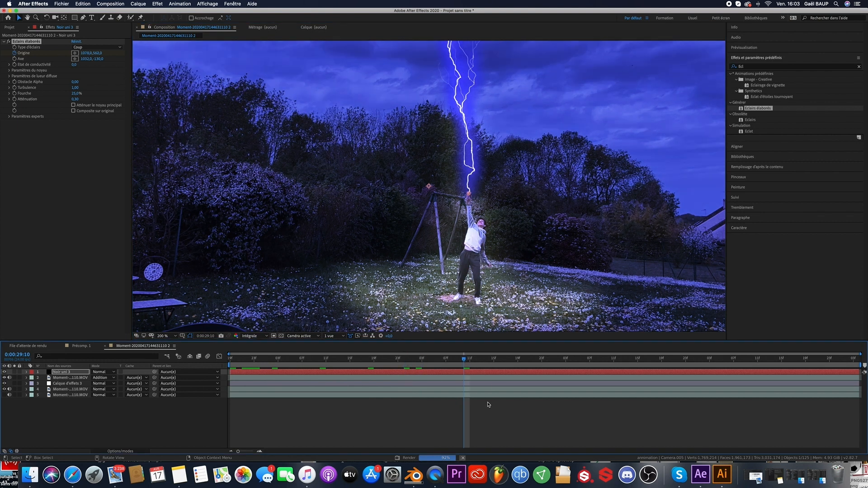
{"action": "left_click", "coordinate": [602, 359]}
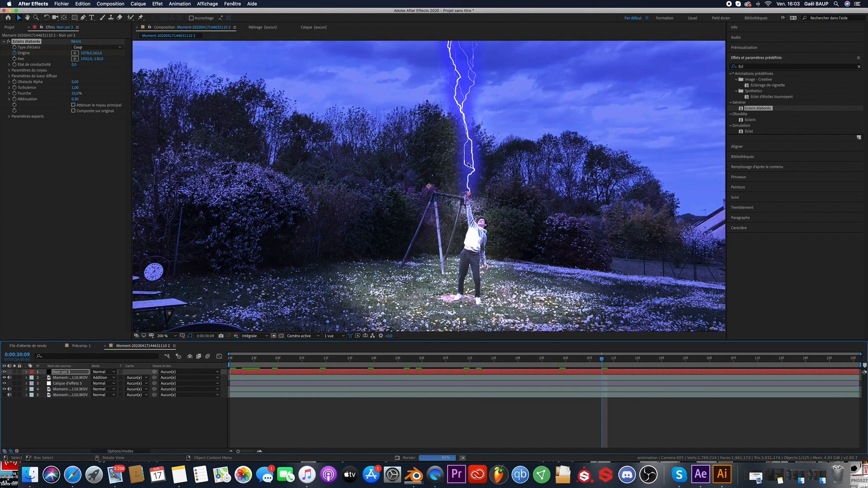
{"action": "left_click_drag", "start_coordinate": [469, 195], "coordinate": [468, 195]}
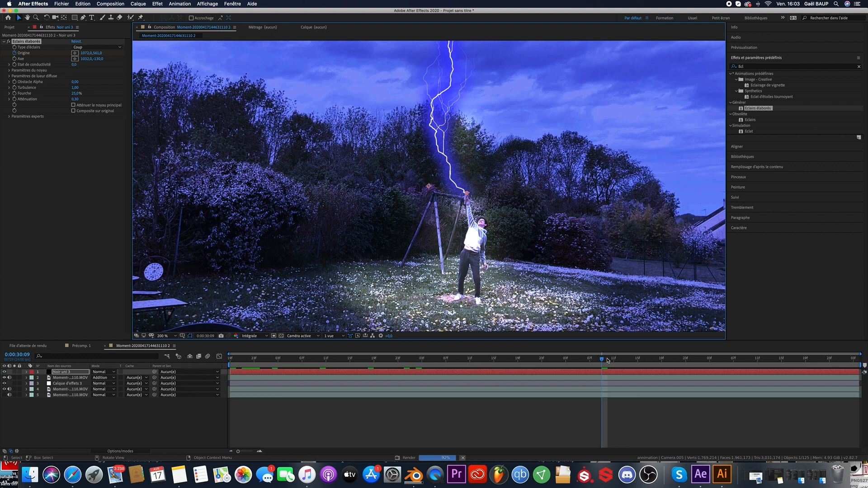
{"action": "left_click", "coordinate": [656, 358]}
{"action": "left_click", "coordinate": [679, 358]}
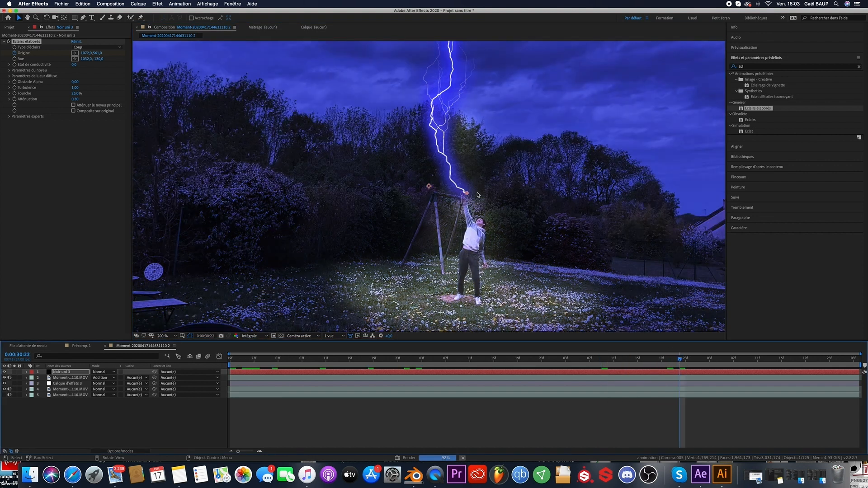
{"action": "left_click_drag", "start_coordinate": [466, 196], "coordinate": [463, 194]}
Keyframe the lightning's Origine on the hand just before it starts dropping and at 0:00:31:20.
{"action": "left_click_drag", "start_coordinate": [680, 359], "coordinate": [781, 358]}
{"action": "left_click_drag", "start_coordinate": [464, 193], "coordinate": [463, 192]}
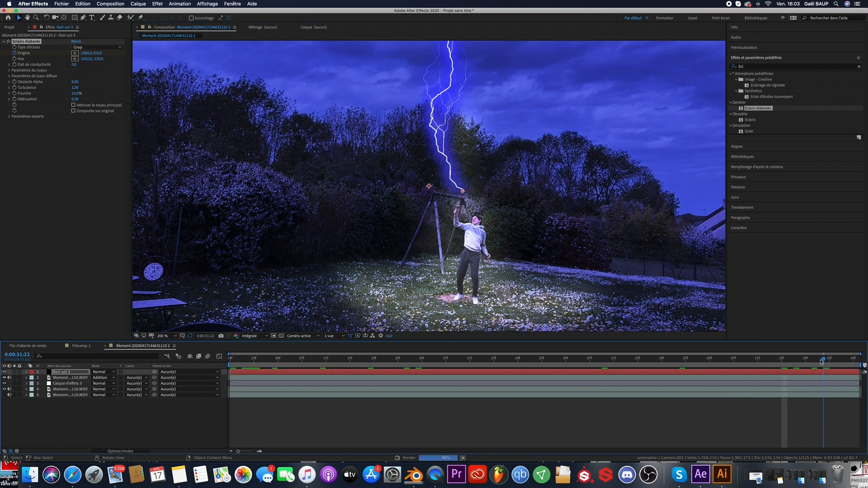
{"action": "left_click_drag", "start_coordinate": [824, 360], "coordinate": [811, 360]}
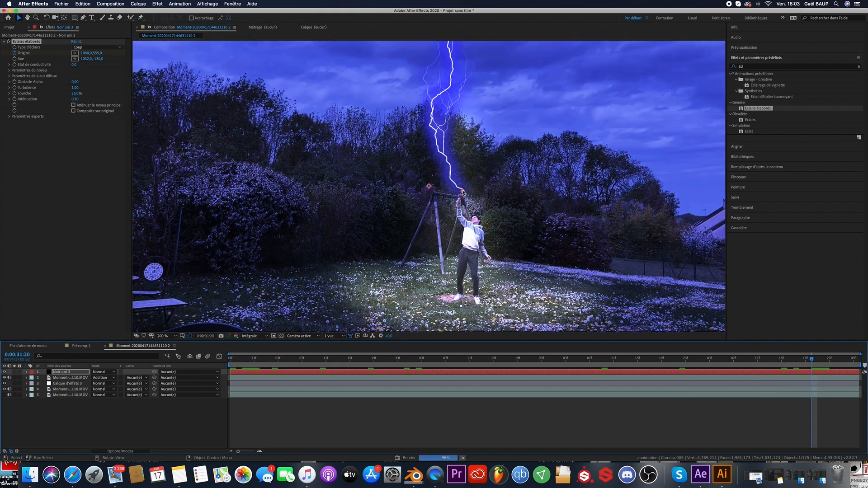
{"action": "left_click_drag", "start_coordinate": [463, 192], "coordinate": [461, 195]}
Keyframe the lightning's Origine on the lowered hand at 0:00:32:03 and go back to 0:00:31:23.
{"action": "left_click", "coordinate": [829, 360]}
{"action": "left_click", "coordinate": [854, 360]}
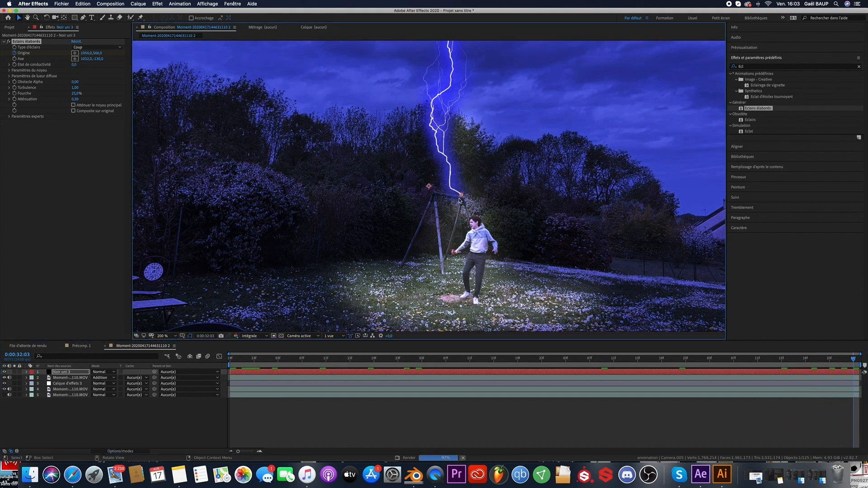
{"action": "left_click_drag", "start_coordinate": [461, 197], "coordinate": [452, 250]}
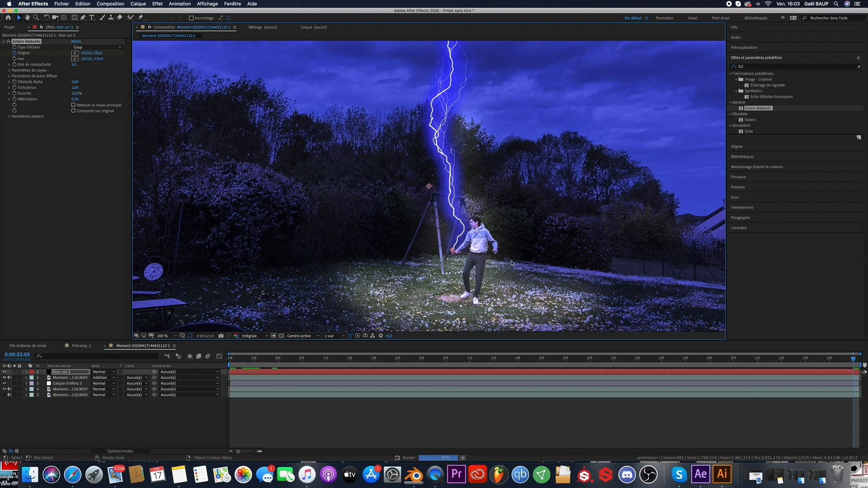
{"action": "left_click", "coordinate": [831, 360]}
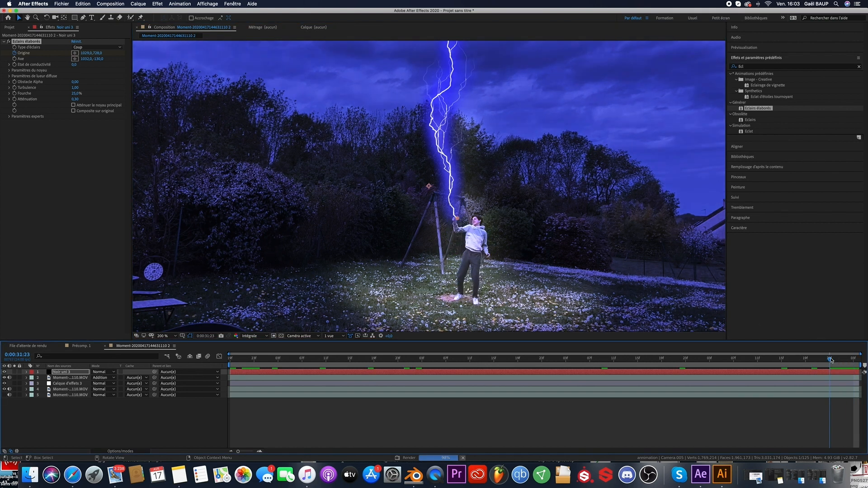
At 0:00:28:05, set the lightning's core radius (Rayon du noyau) to 3.
{"action": "left_click_drag", "start_coordinate": [830, 360], "coordinate": [290, 317]}
{"action": "scroll", "coordinate": [312, 190], "scroll_direction": "down", "scroll_amount": 1}
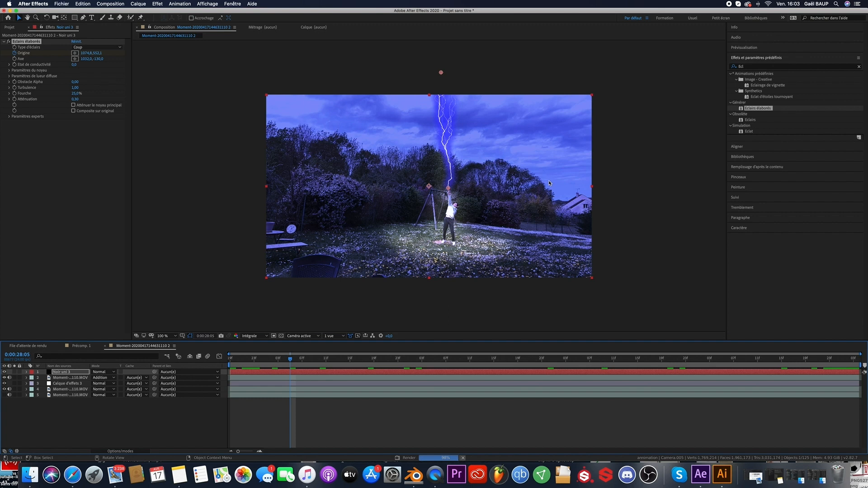
{"action": "left_click", "coordinate": [9, 71]}
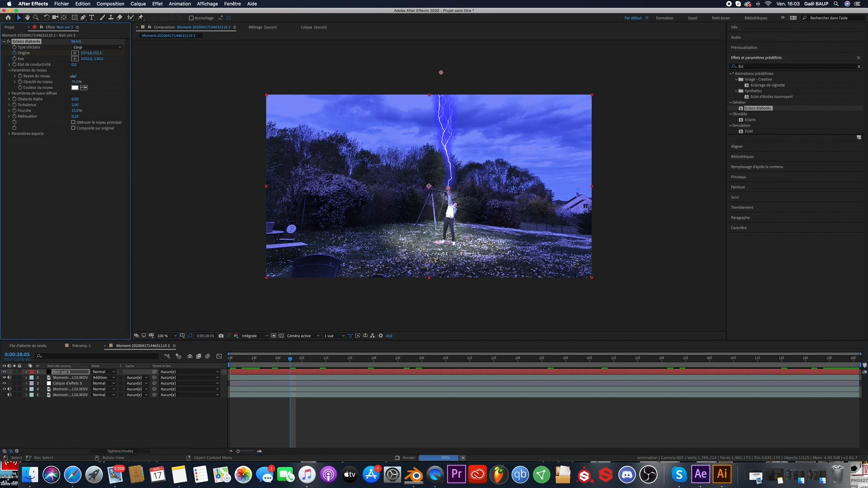
{"action": "left_click", "coordinate": [73, 76]}
{"action": "type", "text": "3"}
{"action": "key", "text": "Return"}
Set the lightning's diffuse glow radius (Rayon under Paramètres de lueur diffuse) to 1.
{"action": "left_click", "coordinate": [8, 94]}
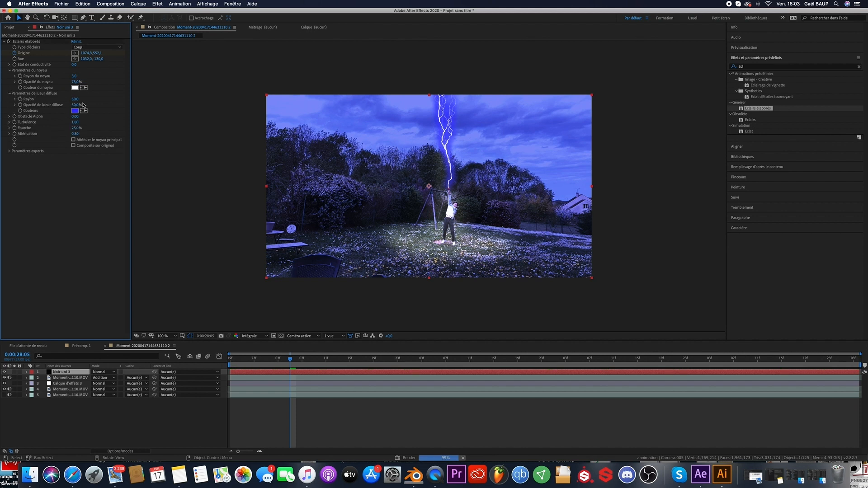
{"action": "left_click", "coordinate": [75, 99]}
{"action": "type", "text": "1"}
{"action": "key", "text": "Return"}
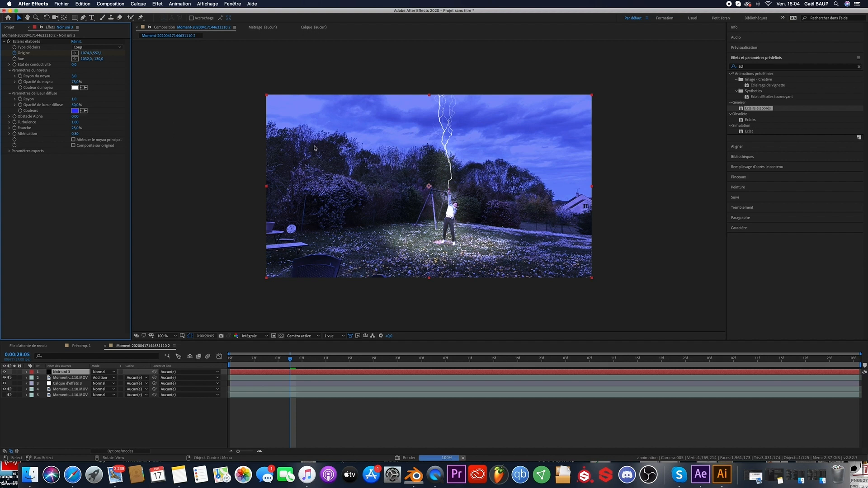
Apply the Lueur diffuse effect to the lightning layer and duplicate it with a larger radius.
{"action": "left_click", "coordinate": [860, 66]}
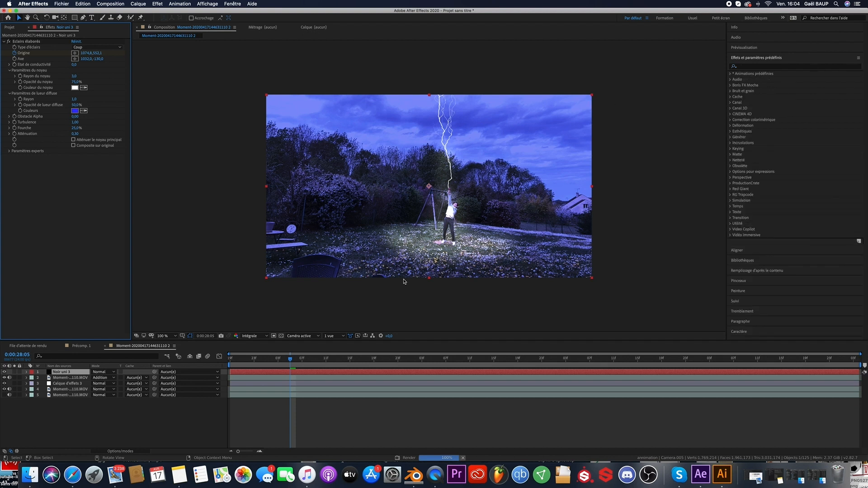
{"action": "left_click", "coordinate": [751, 67]}
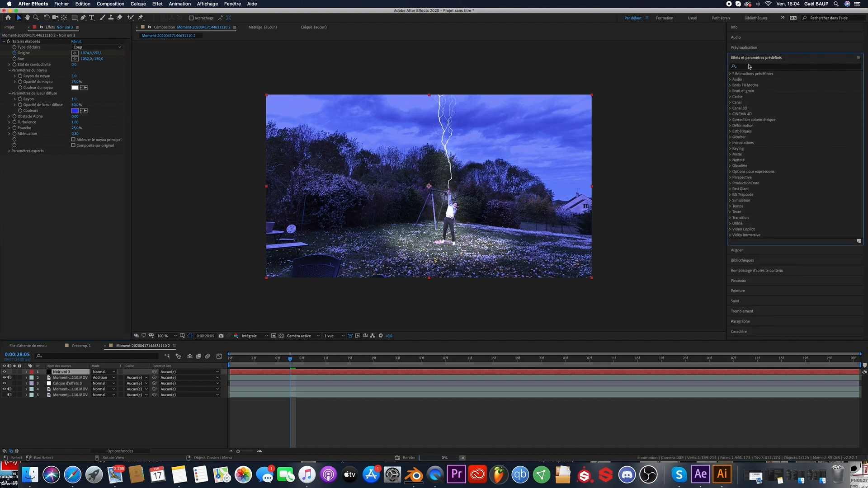
{"action": "left_click", "coordinate": [754, 68]}
{"action": "type", "text": "lueurs"}
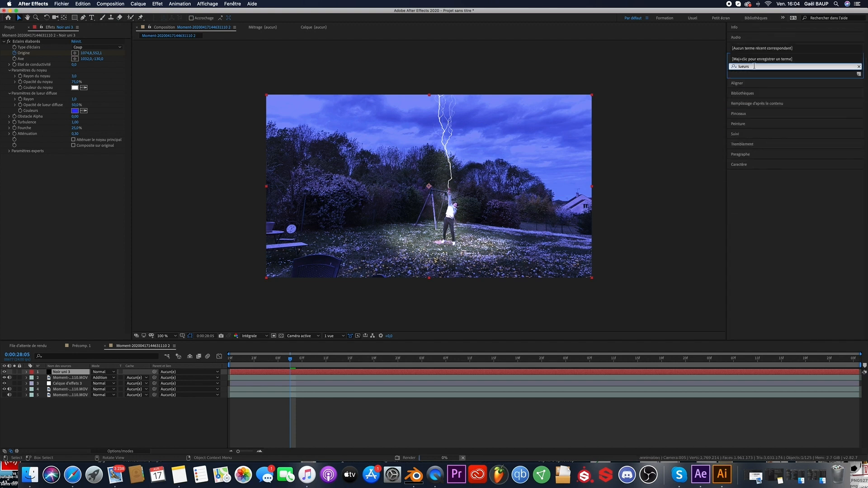
{"action": "key", "text": "BackSpace"}
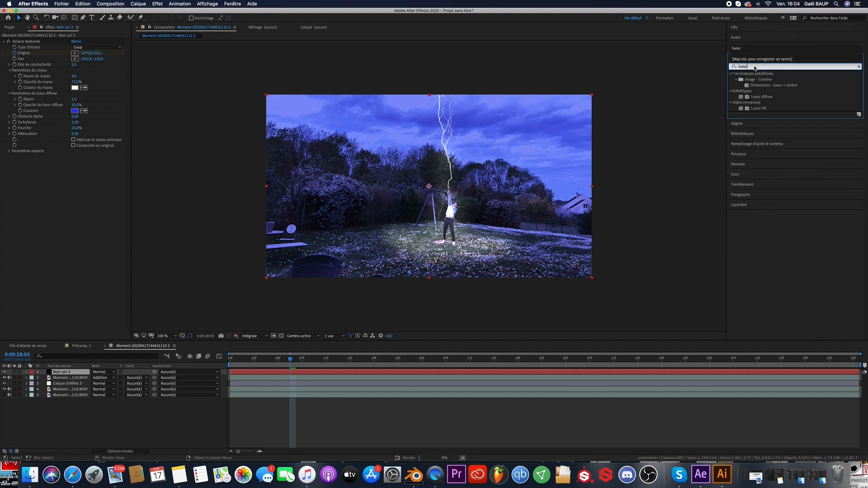
{"action": "left_click_drag", "start_coordinate": [759, 94], "coordinate": [562, 374]}
{"action": "left_click", "coordinate": [760, 92]}
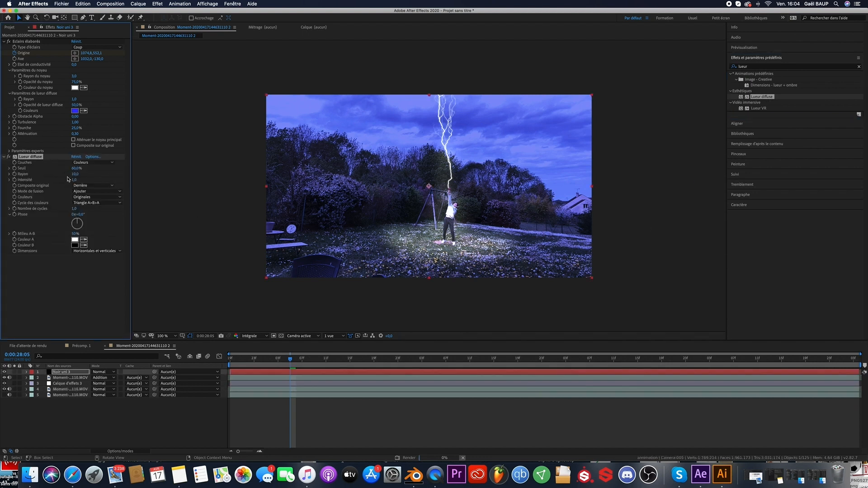
{"action": "key", "text": "super+d"}
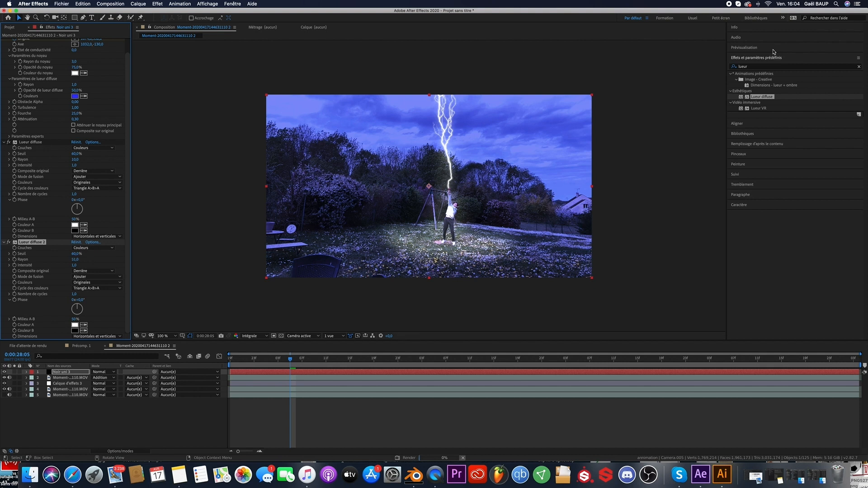
Find the VC Color Vibrance effect and apply it to the lightning layer.
{"action": "left_click", "coordinate": [859, 67]}
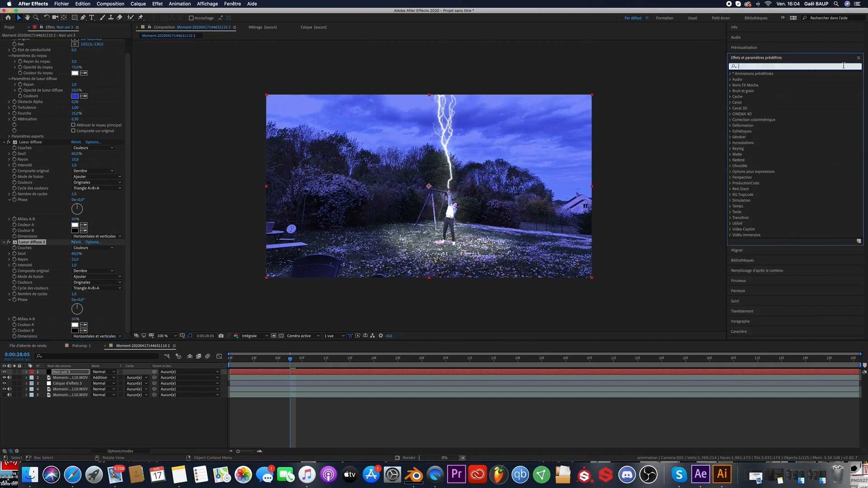
{"action": "type", "text": "vibrance"}
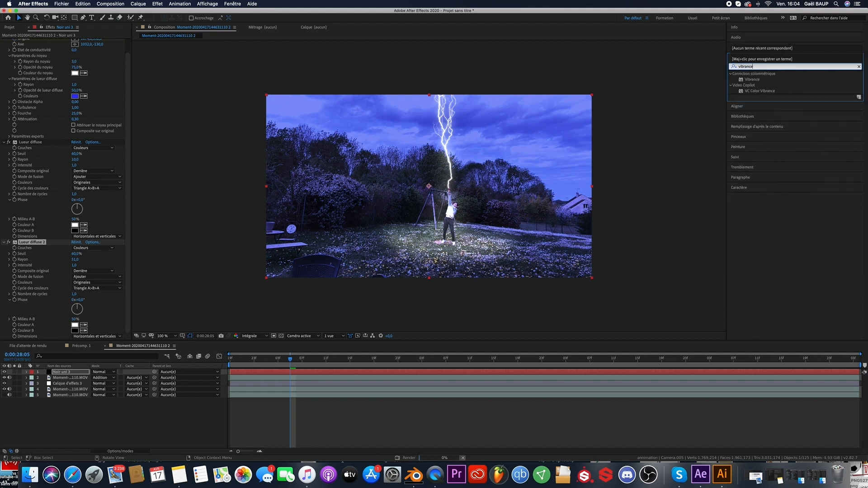
{"action": "left_click_drag", "start_coordinate": [768, 93], "coordinate": [658, 374]}
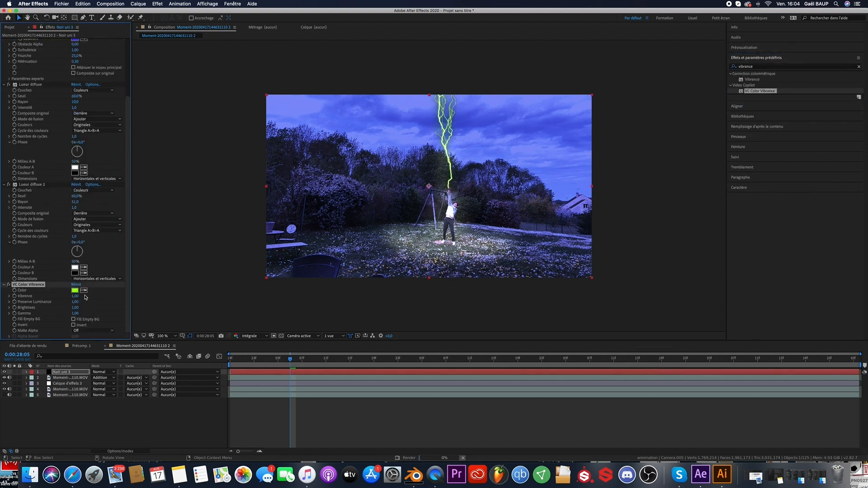
Set VC Color Vibrance to light blue 00D2FF with Vibrance 0.24 and Gamma 1.29.
{"action": "left_click", "coordinate": [75, 291]}
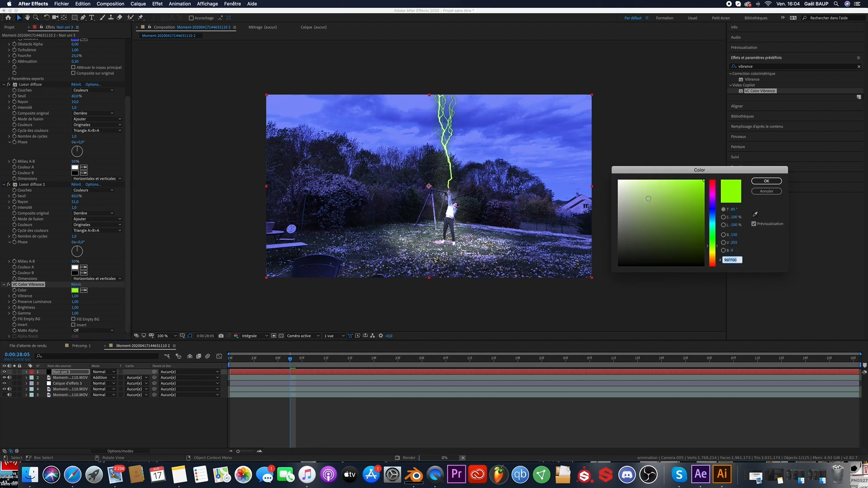
{"action": "left_click", "coordinate": [715, 221]}
{"action": "left_click", "coordinate": [766, 181]}
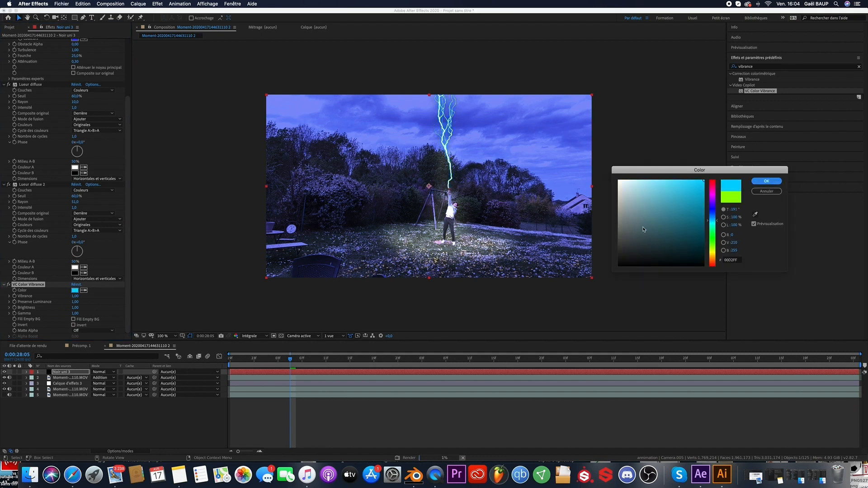
{"action": "left_click_drag", "start_coordinate": [76, 297], "coordinate": [34, 298]}
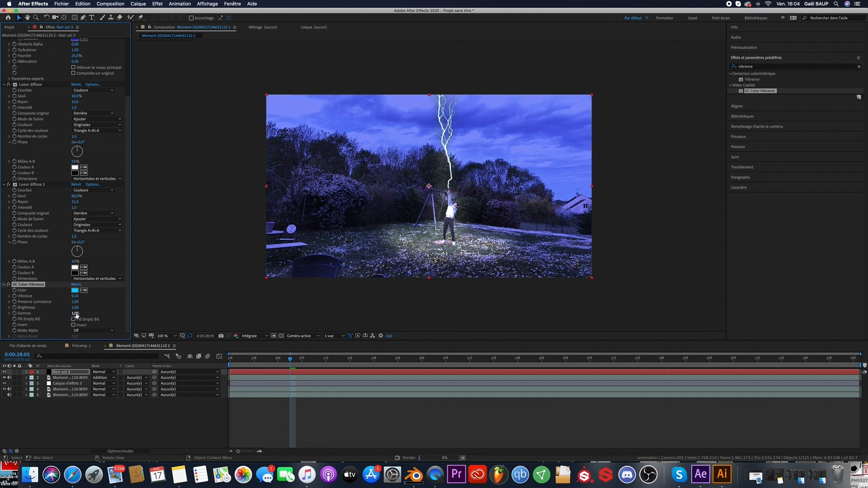
{"action": "left_click_drag", "start_coordinate": [76, 313], "coordinate": [58, 312]}
Keyframe the lightning's Axe at 0:00:28:05, on the hand at 0:00:27:19 and above the frame at 0:00:27:22.
{"action": "scroll", "coordinate": [61, 148], "scroll_direction": "up", "scroll_amount": 5}
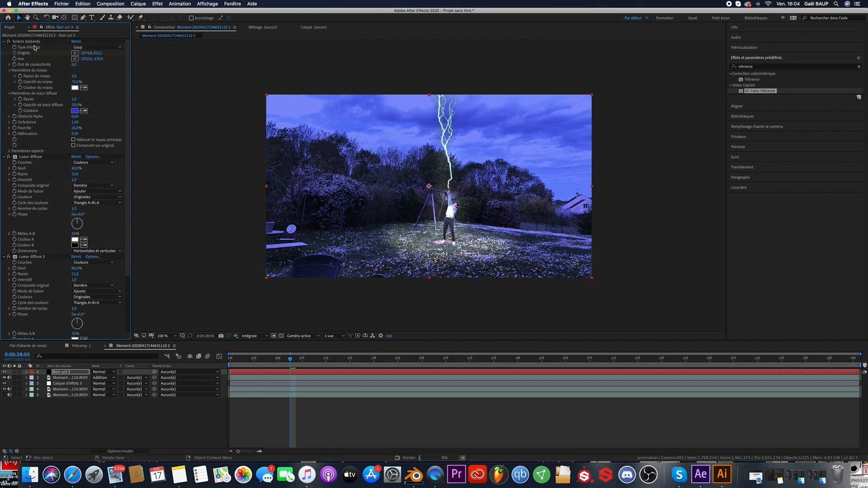
{"action": "left_click", "coordinate": [16, 58]}
{"action": "left_click_drag", "start_coordinate": [288, 359], "coordinate": [224, 359]}
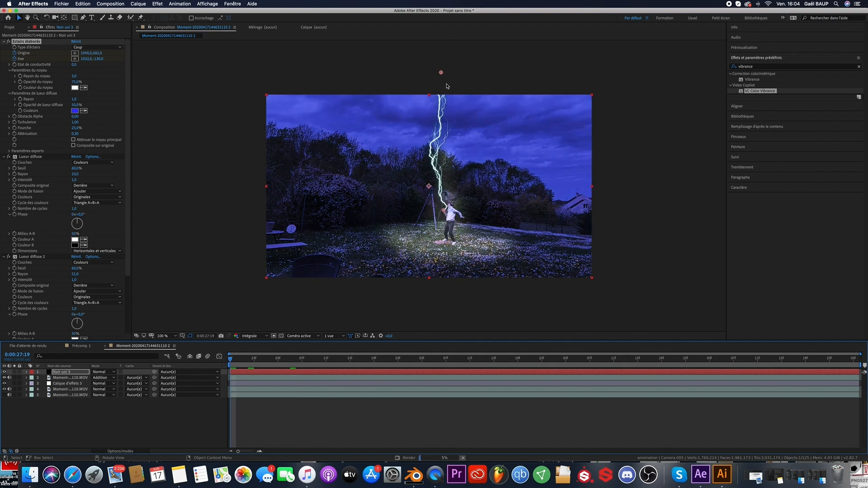
{"action": "left_click_drag", "start_coordinate": [441, 100], "coordinate": [444, 206]}
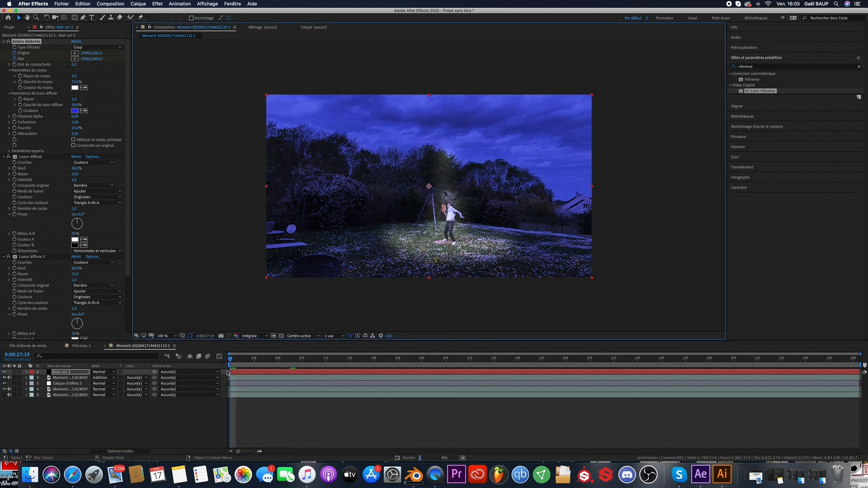
{"action": "left_click_drag", "start_coordinate": [232, 360], "coordinate": [248, 361]}
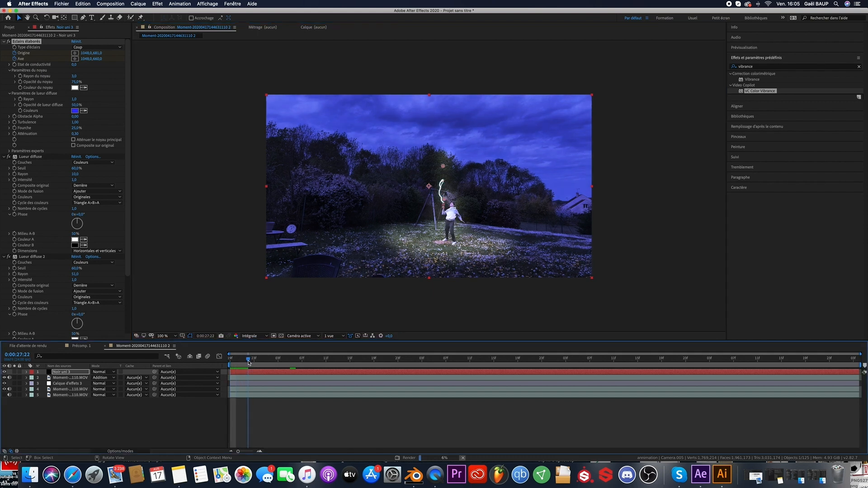
{"action": "left_click_drag", "start_coordinate": [445, 169], "coordinate": [449, 59]}
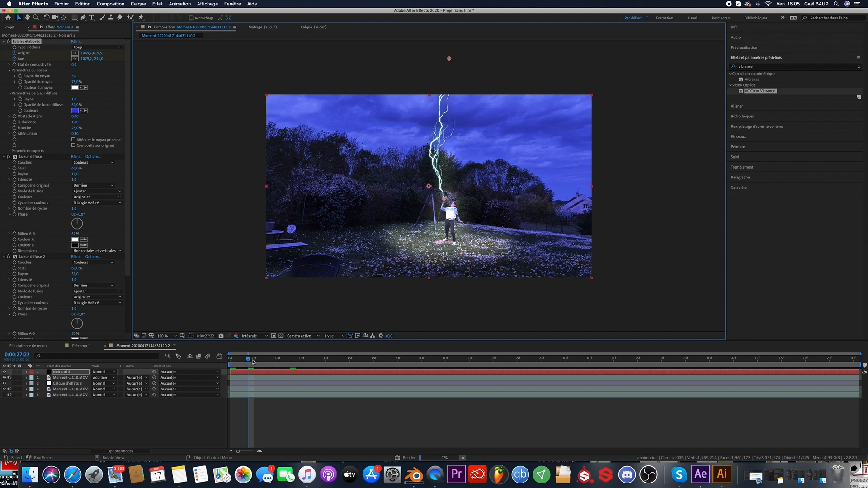
Keyframe the lightning's Axe on the hand at 0:00:32:03 and above the frame at 0:00:32:00.
{"action": "left_click_drag", "start_coordinate": [252, 361], "coordinate": [854, 361]}
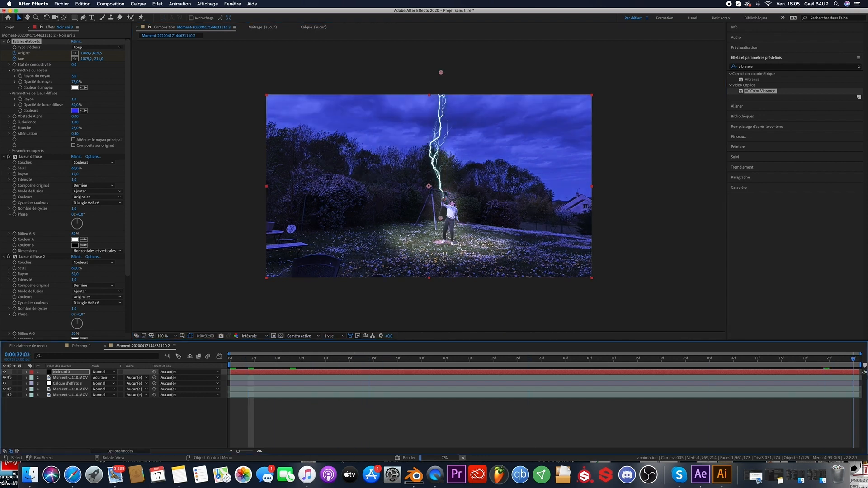
{"action": "left_click_drag", "start_coordinate": [441, 74], "coordinate": [441, 212]}
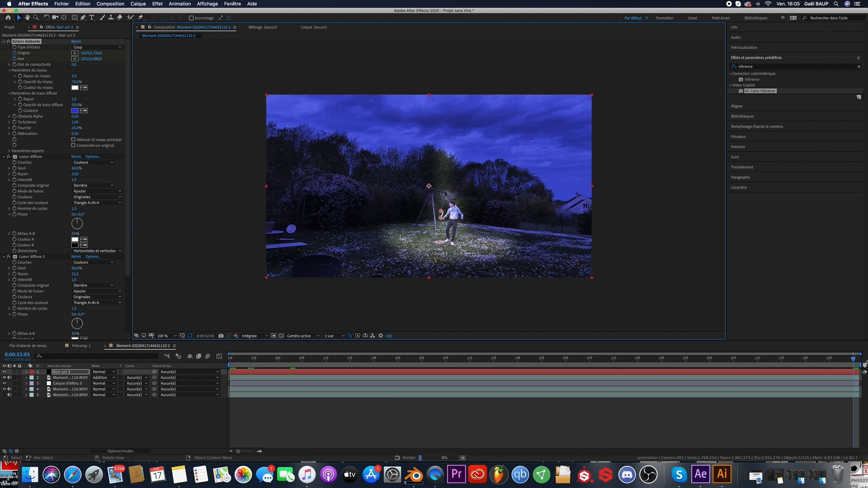
{"action": "key", "text": "Page_Up"}
{"action": "key", "text": "Page_Up"}
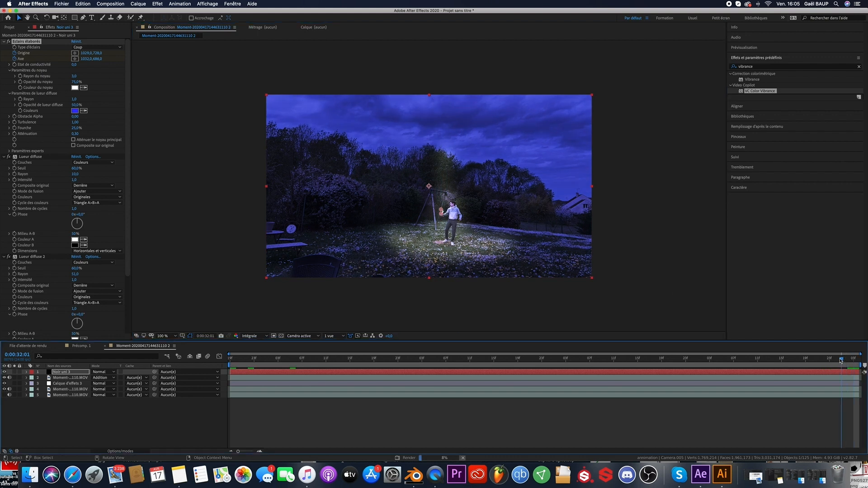
{"action": "key", "text": "Page_Up"}
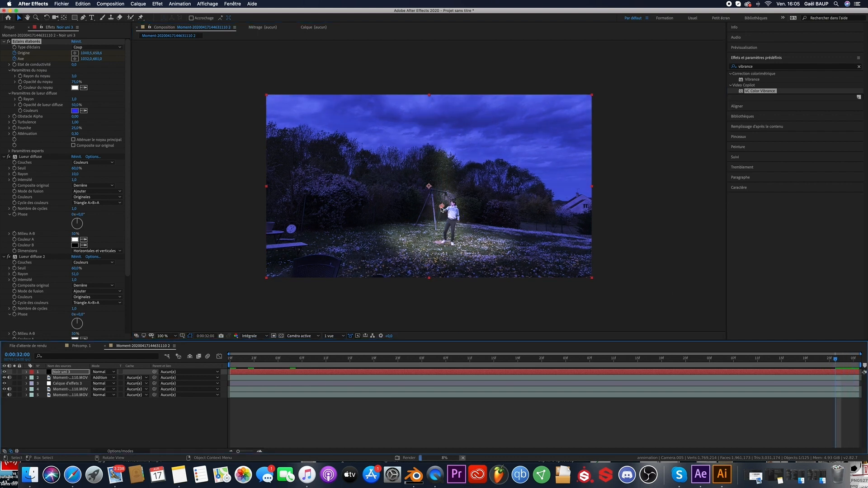
{"action": "left_click_drag", "start_coordinate": [442, 210], "coordinate": [444, 74]}
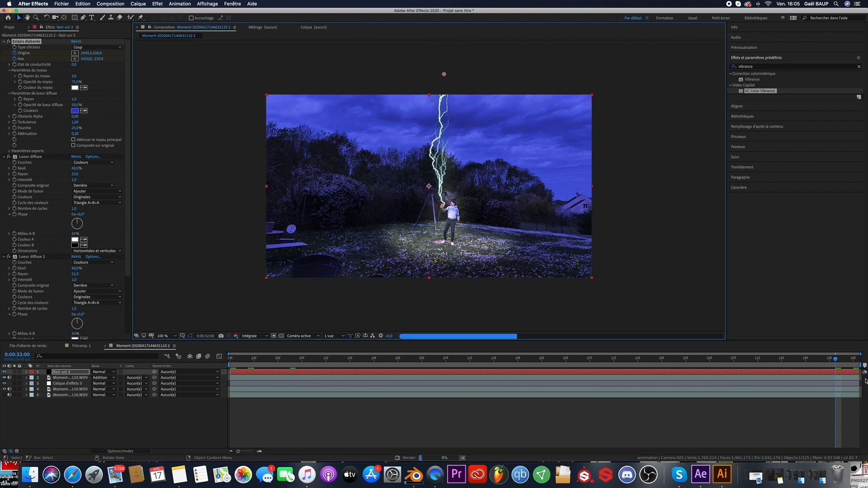
At 0:00:29:10, collapse the lightning's effect settings and set the layer's blending mode to Addition.
{"action": "left_click_drag", "start_coordinate": [833, 361], "coordinate": [467, 360]}
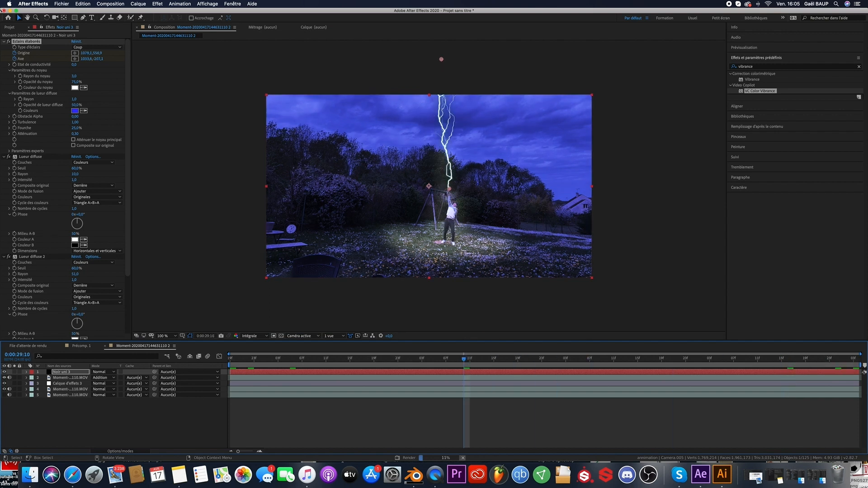
{"action": "left_click", "coordinate": [4, 41]}
{"action": "left_click", "coordinate": [4, 47]}
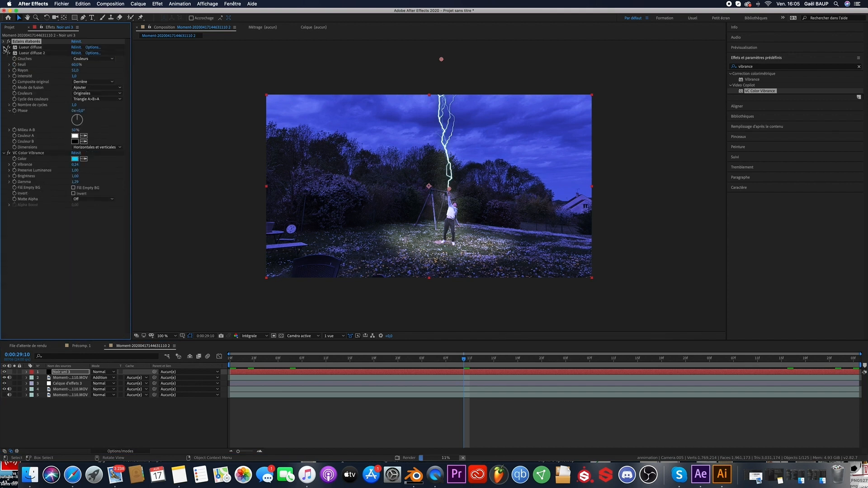
{"action": "left_click", "coordinate": [3, 53]}
{"action": "left_click", "coordinate": [3, 59]}
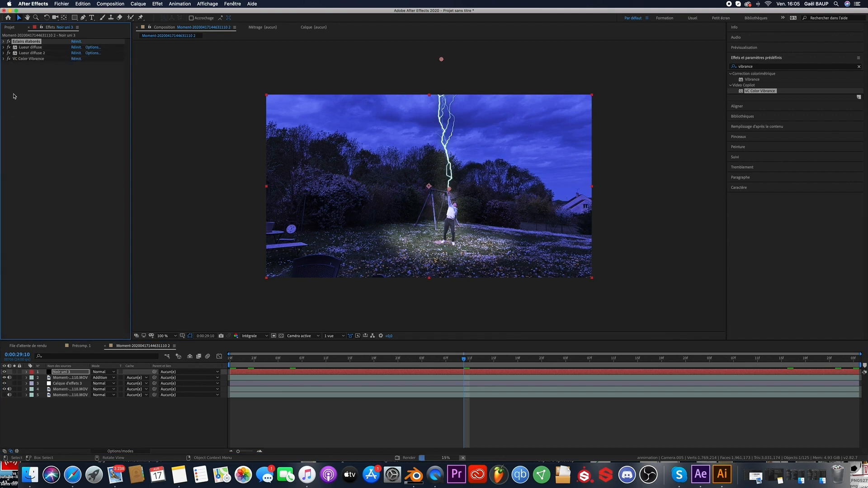
{"action": "left_click", "coordinate": [110, 373]}
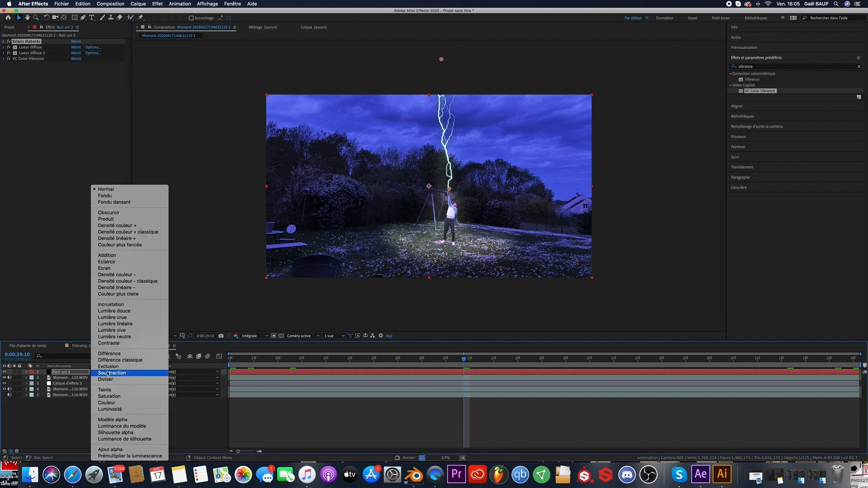
{"action": "left_click", "coordinate": [120, 255]}
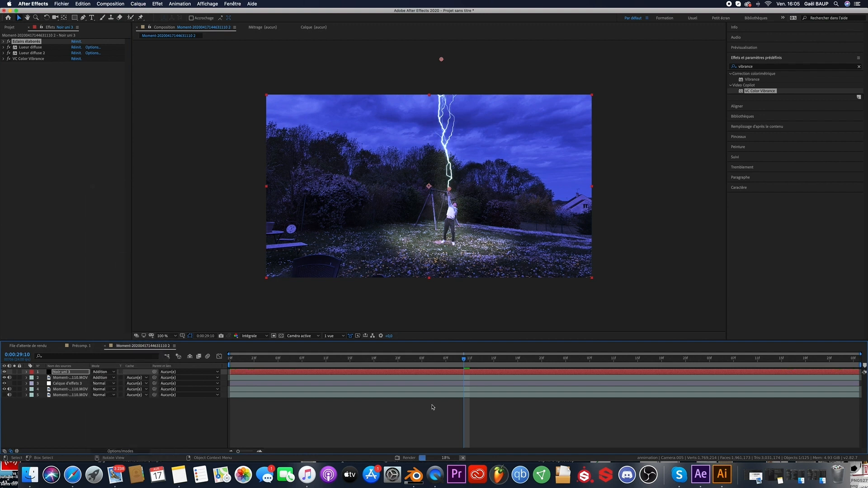
{"action": "left_click", "coordinate": [304, 427]}
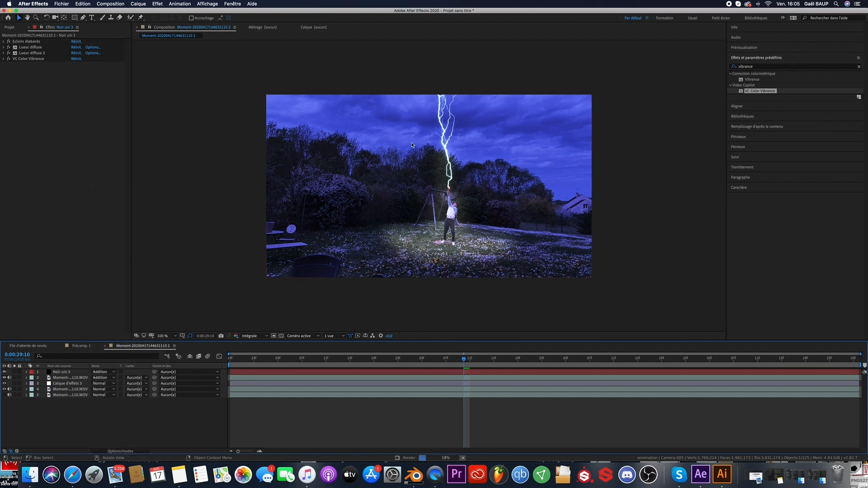
Duplicate the lightning layer and solo the copy.
{"action": "left_click", "coordinate": [72, 373]}
{"action": "key", "text": "super+d"}
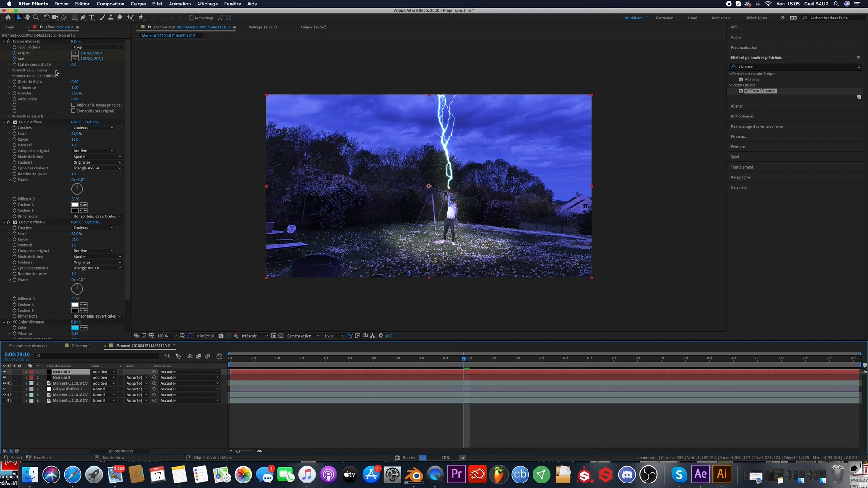
{"action": "left_click", "coordinate": [15, 372]}
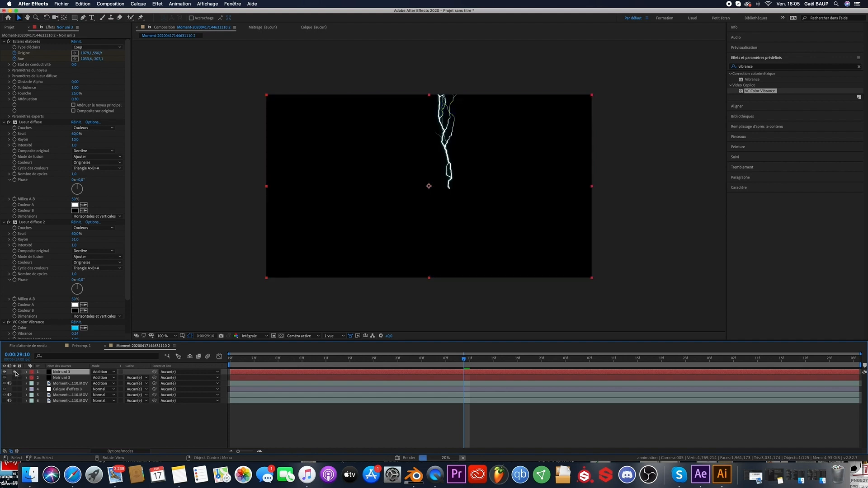
Add the expression wiggle(1,1000) to the Axe property of the copied lightning's Eclairs élaborés effect.
{"action": "left_click", "coordinate": [14, 59], "text": "alt"}
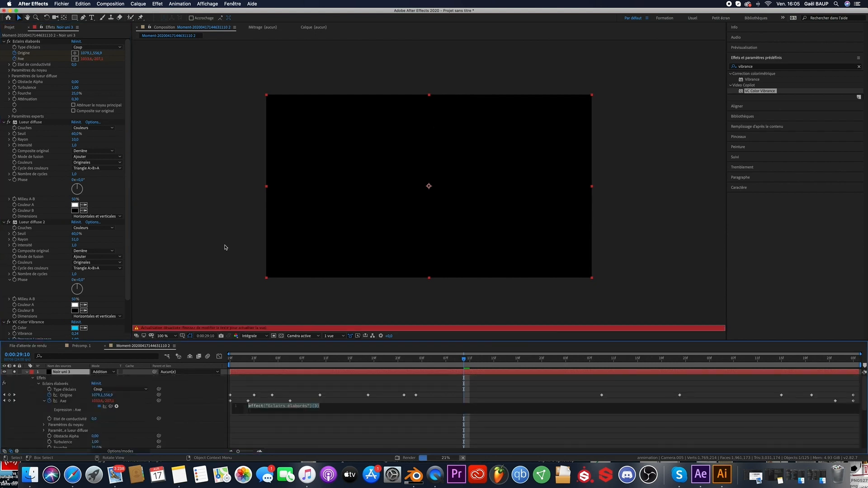
{"action": "type", "text": "wiggl"}
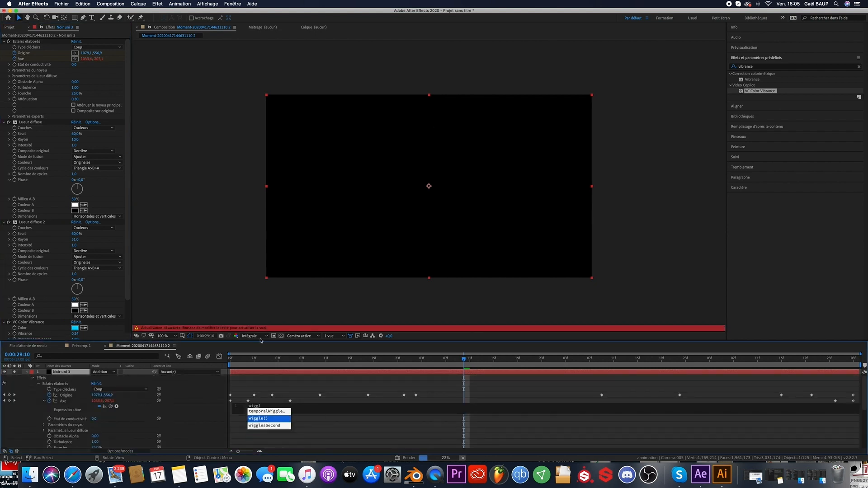
{"action": "left_click", "coordinate": [270, 418]}
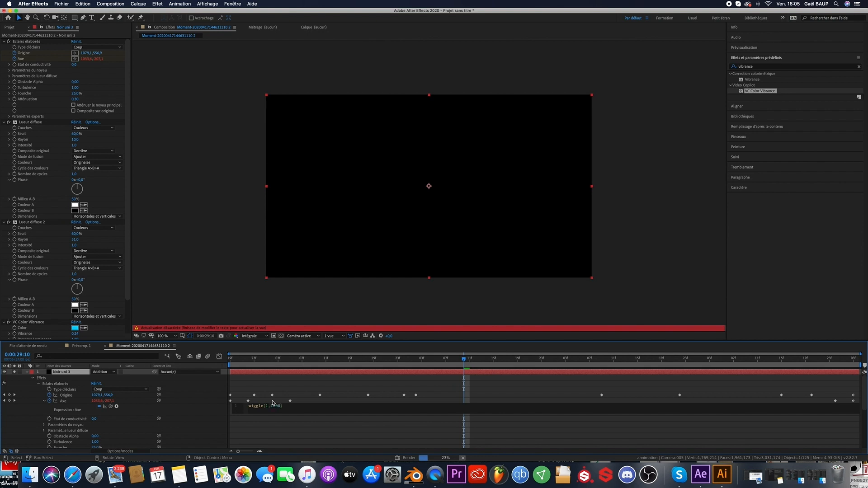
{"action": "left_click", "coordinate": [286, 428]}
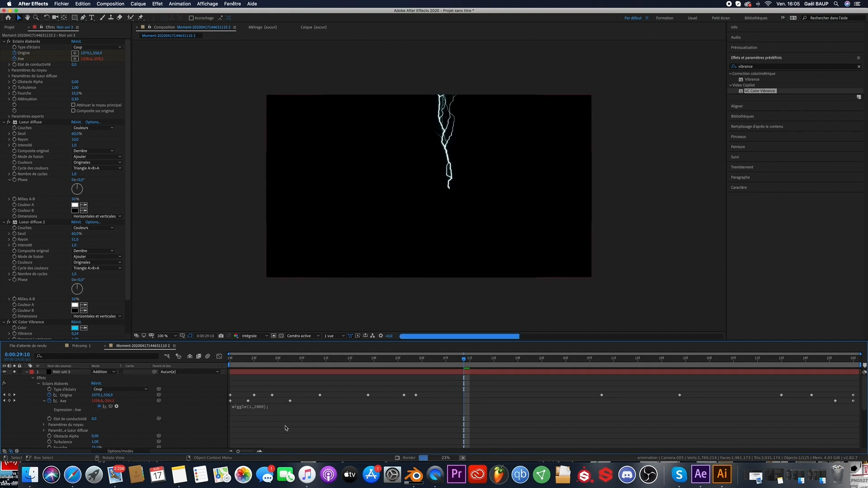
Add the expression wiggle(1,1000) to the copied lightning's Origine property.
{"action": "left_click", "coordinate": [16, 54], "text": "alt"}
{"action": "type", "text": "w"}
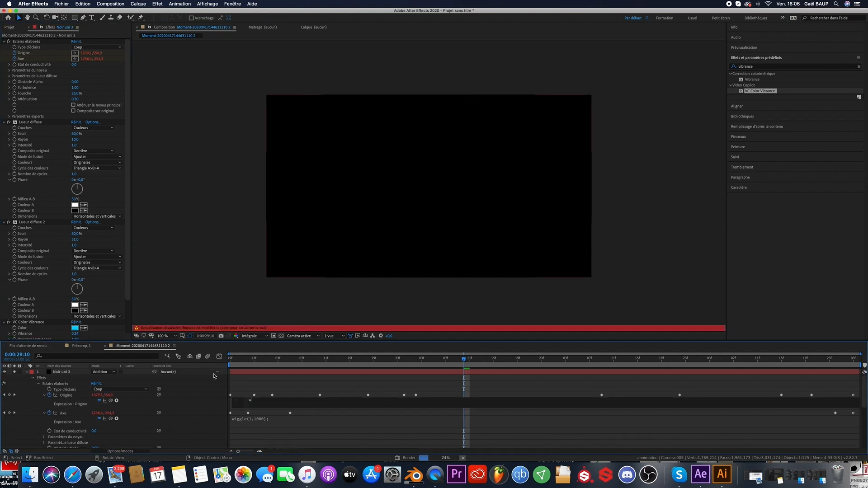
{"action": "type", "text": "iggl"}
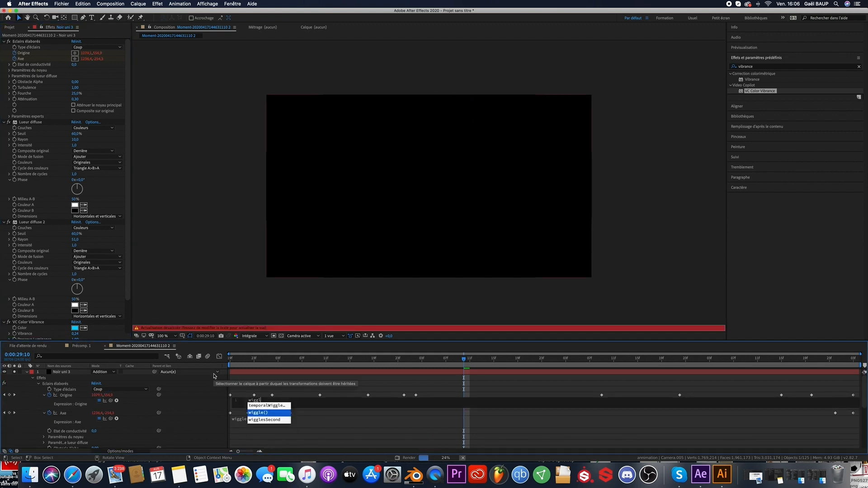
{"action": "left_click", "coordinate": [267, 413]}
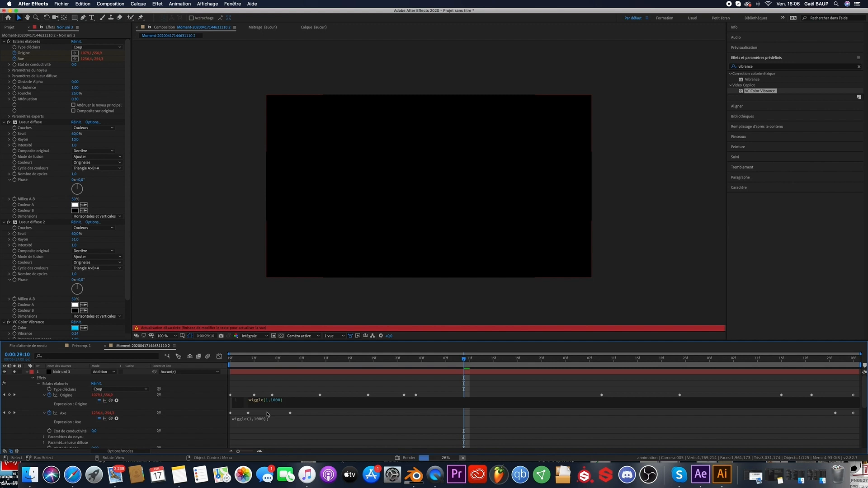
{"action": "left_click", "coordinate": [309, 419]}
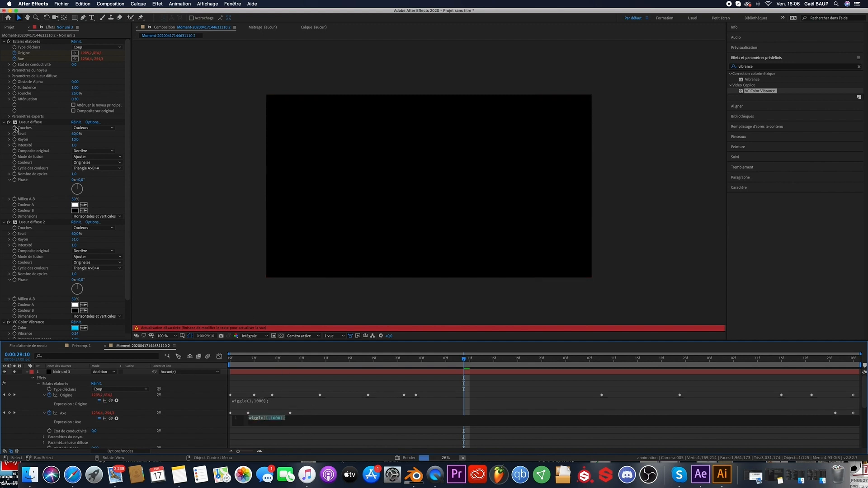
Add the expression wiggle(1,100) to the core opacity (Opacité du noyau) of the copied lightning.
{"action": "left_click", "coordinate": [9, 71]}
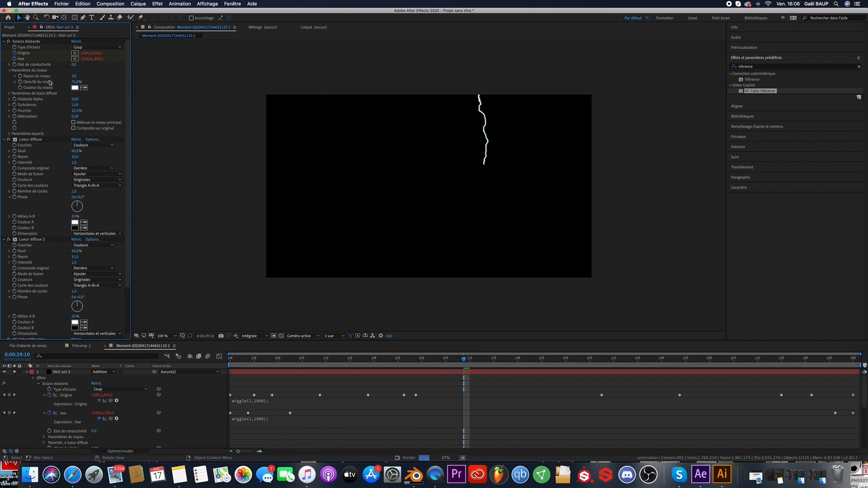
{"action": "left_click", "coordinate": [20, 82], "text": "alt"}
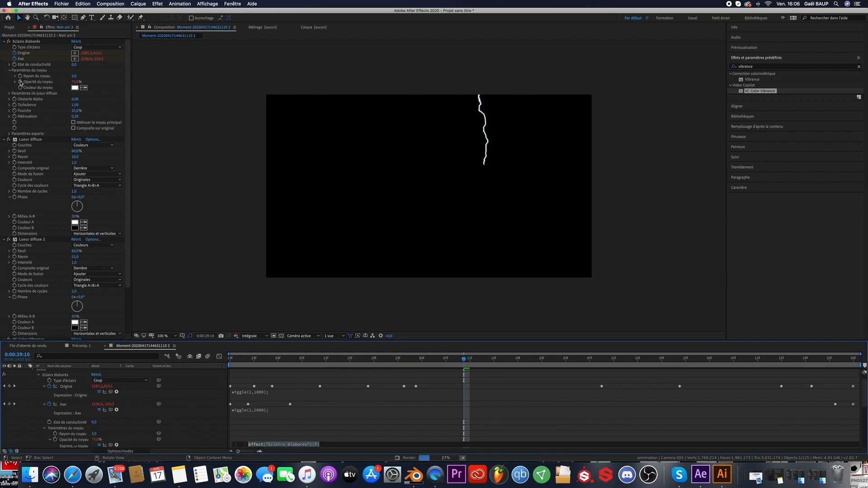
{"action": "type", "text": "wiggle"}
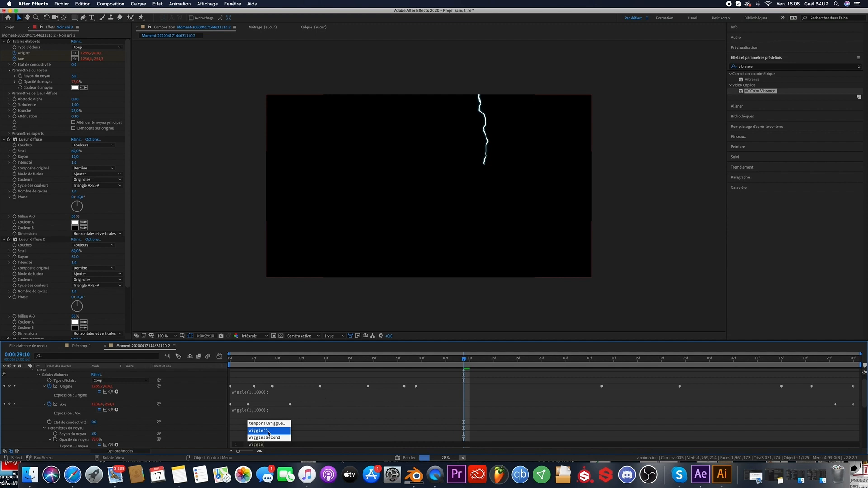
{"action": "left_click", "coordinate": [269, 431]}
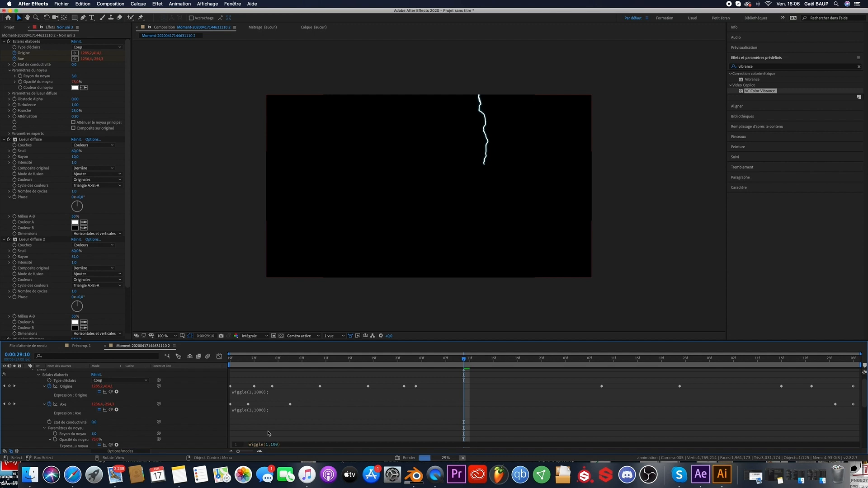
{"action": "type", "text": "1,100"}
{"action": "left_click", "coordinate": [307, 434]}
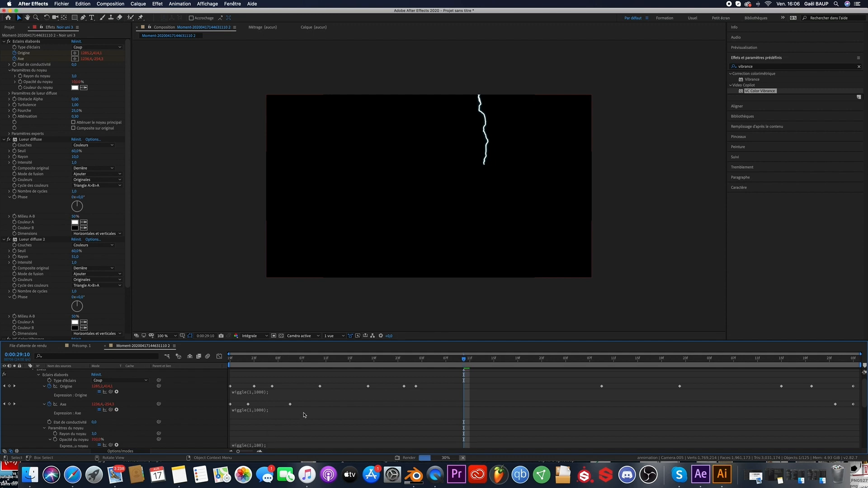
Go to 0:00:28:19, collapse the copied lightning's effects and layer properties, and turn off its solo.
{"action": "left_click_drag", "start_coordinate": [464, 359], "coordinate": [374, 360]}
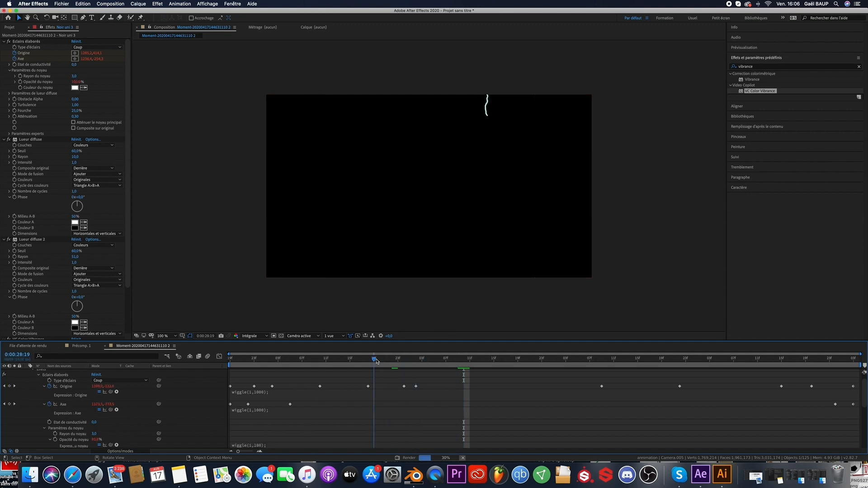
{"action": "left_click", "coordinate": [4, 140]}
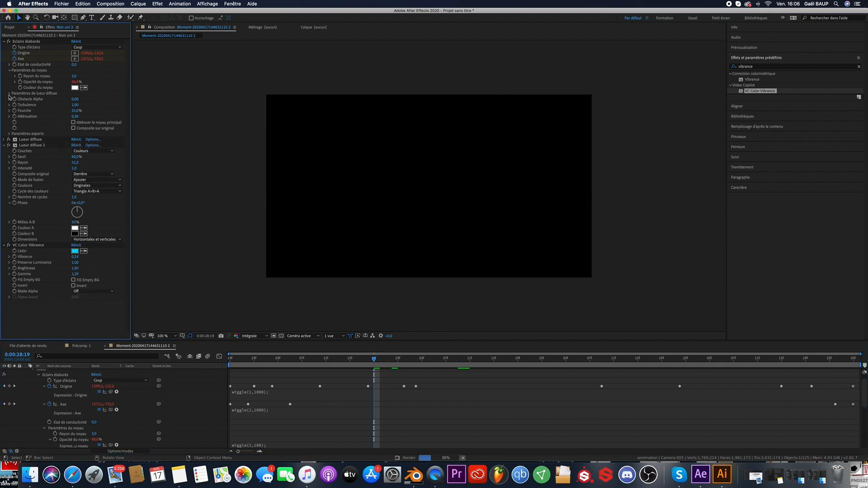
{"action": "left_click", "coordinate": [4, 42]}
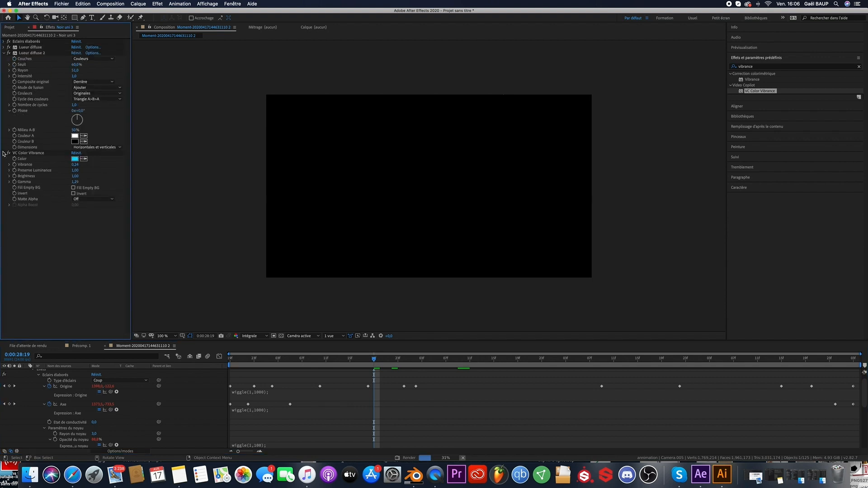
{"action": "left_click", "coordinate": [4, 153]}
{"action": "left_click", "coordinate": [5, 53]}
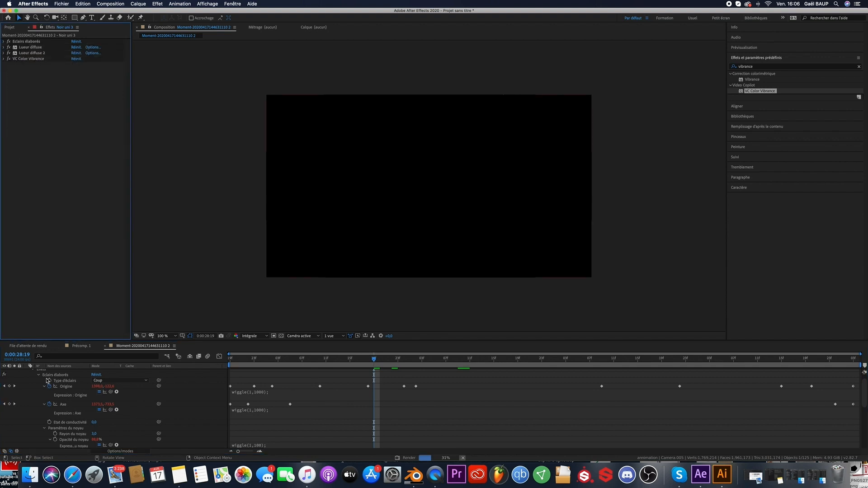
{"action": "scroll", "coordinate": [47, 381], "scroll_direction": "up", "scroll_amount": 1}
{"action": "left_click", "coordinate": [27, 373]}
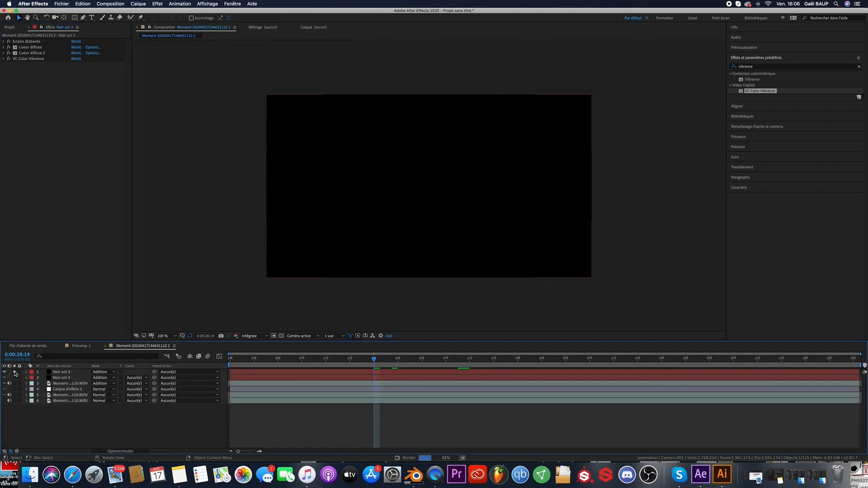
{"action": "left_click", "coordinate": [14, 372]}
At 0:00:30:04, set the copied lightning's type to Cassé, Fourche to 56% and Atténuation to about 0.12.
{"action": "left_click", "coordinate": [487, 360]}
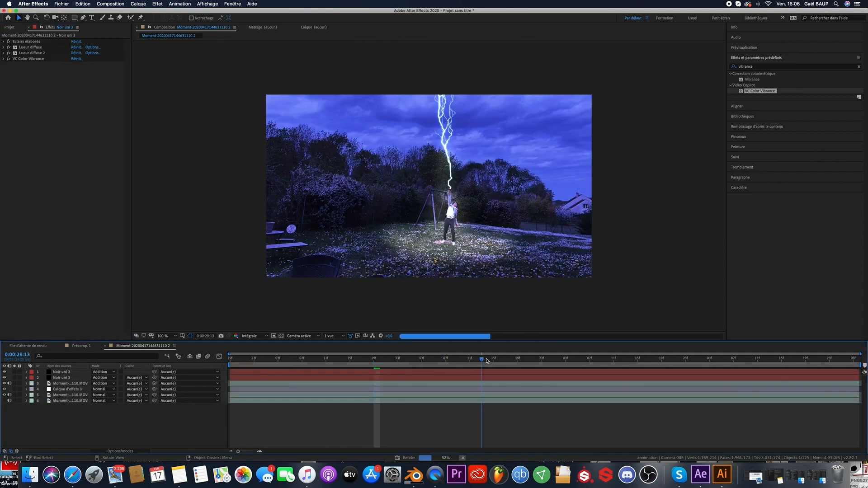
{"action": "left_click", "coordinate": [518, 361]}
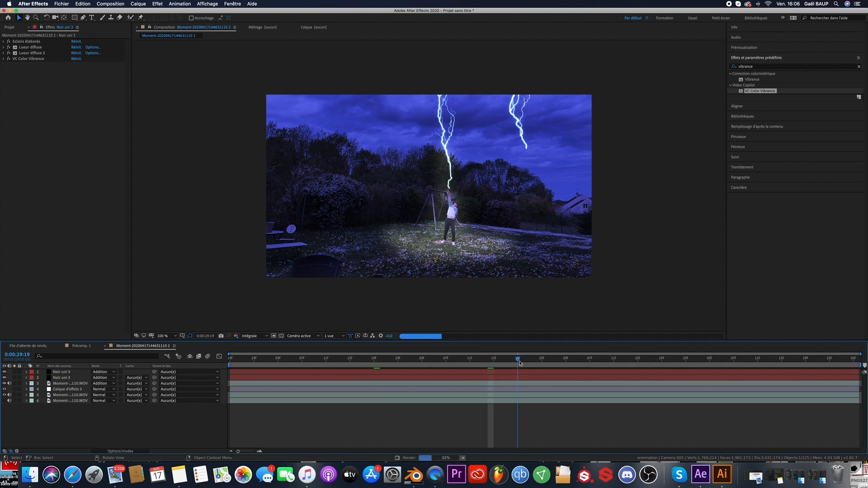
{"action": "left_click", "coordinate": [560, 360]}
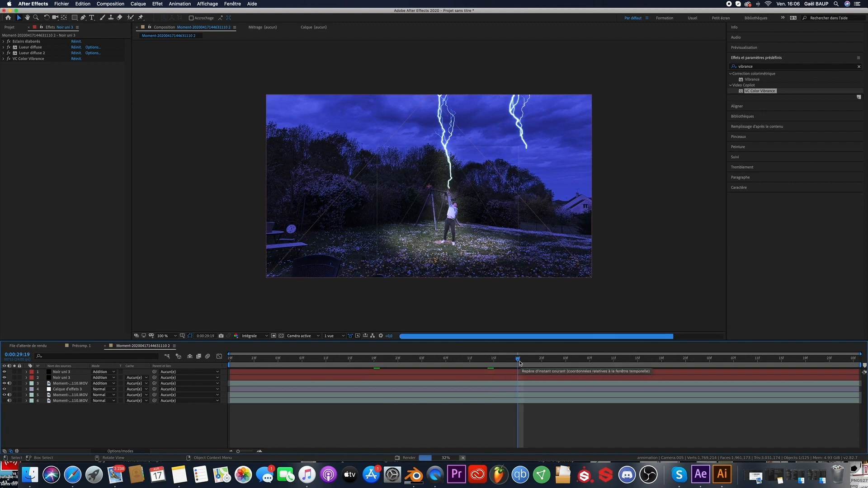
{"action": "left_click", "coordinate": [572, 361]}
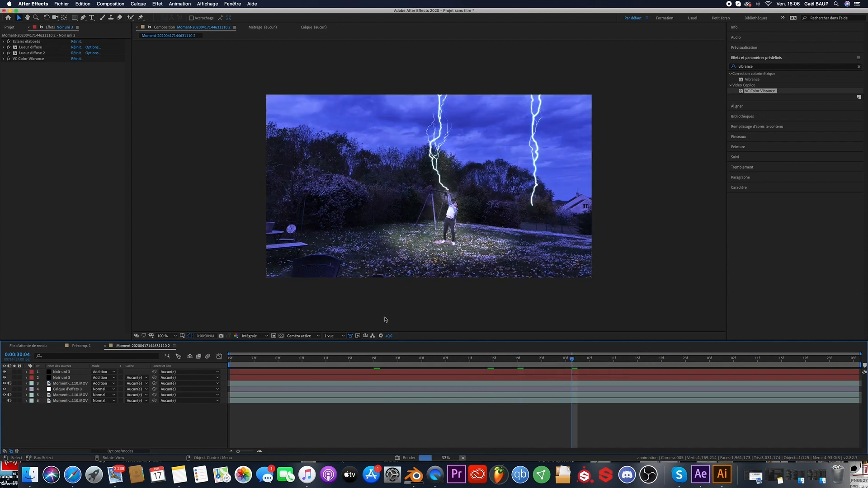
{"action": "left_click", "coordinate": [4, 41]}
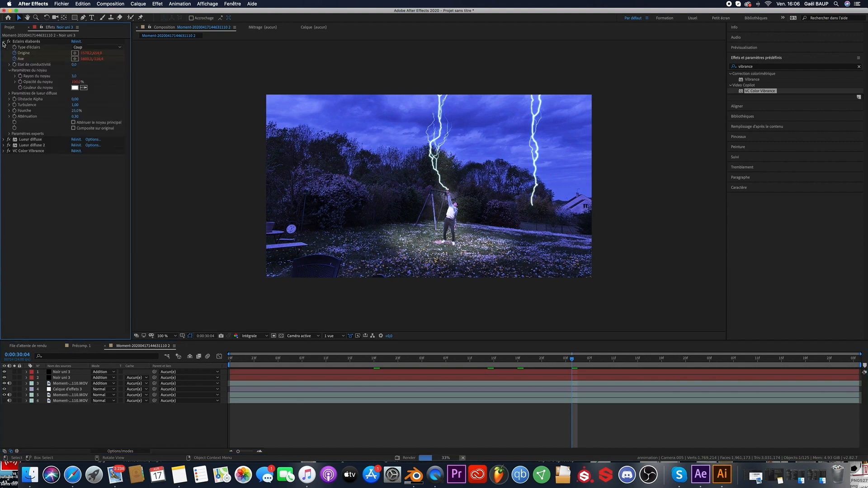
{"action": "left_click", "coordinate": [82, 47]}
{"action": "left_click", "coordinate": [104, 67]}
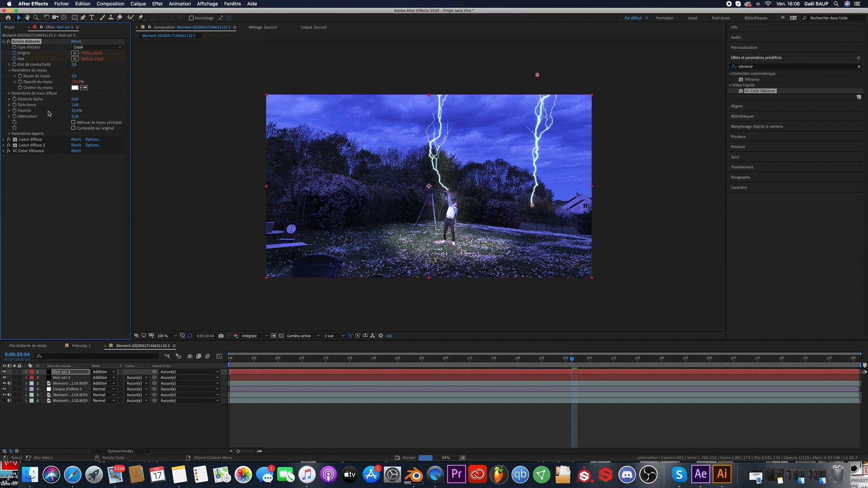
{"action": "left_click_drag", "start_coordinate": [76, 110], "coordinate": [86, 111]}
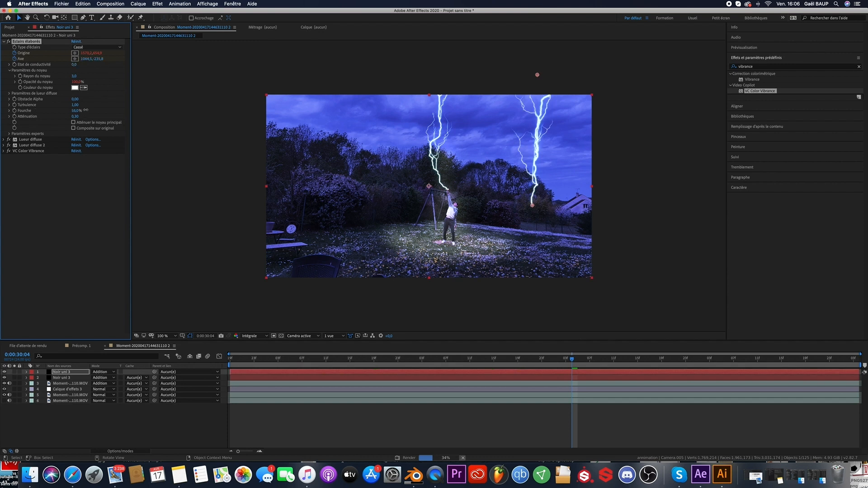
{"action": "left_click_drag", "start_coordinate": [77, 118], "coordinate": [73, 117]}
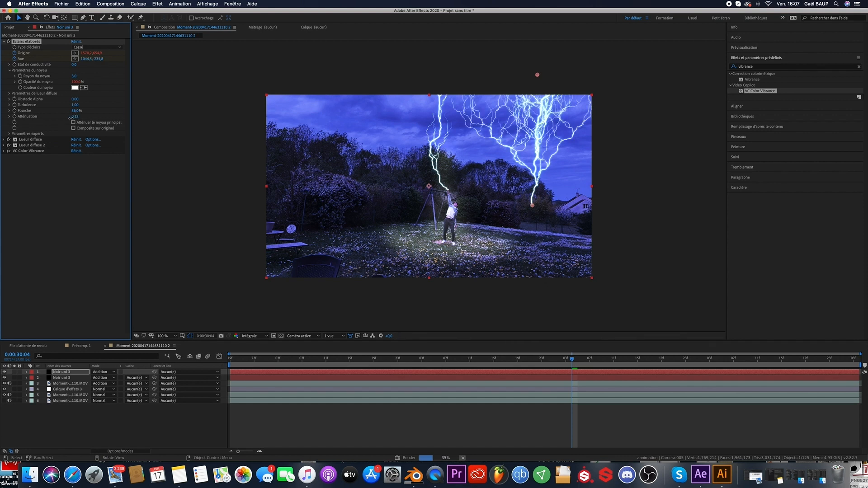
At 0:00:30:17, solo the bottom footage layer and turn on its visibility.
{"action": "left_click", "coordinate": [621, 359]}
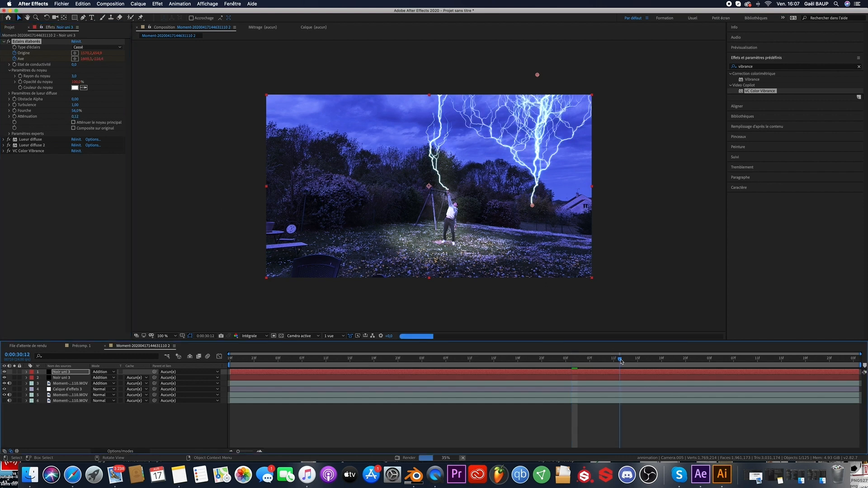
{"action": "left_click", "coordinate": [650, 362]}
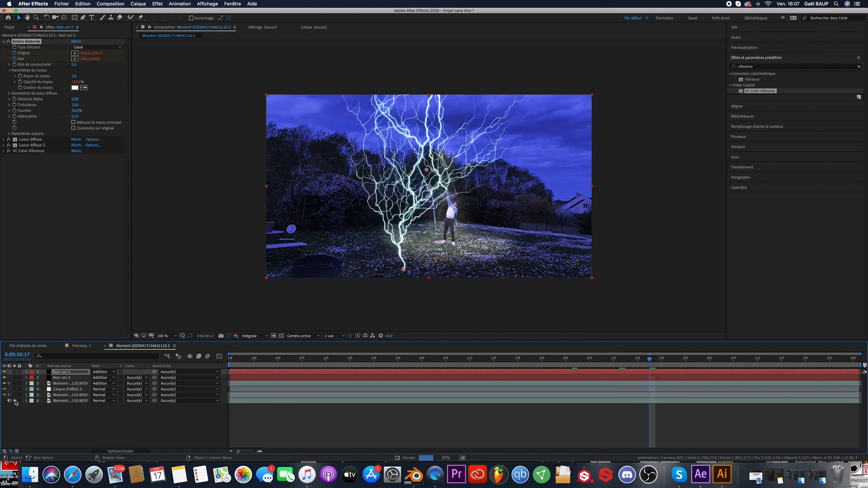
{"action": "left_click", "coordinate": [347, 401]}
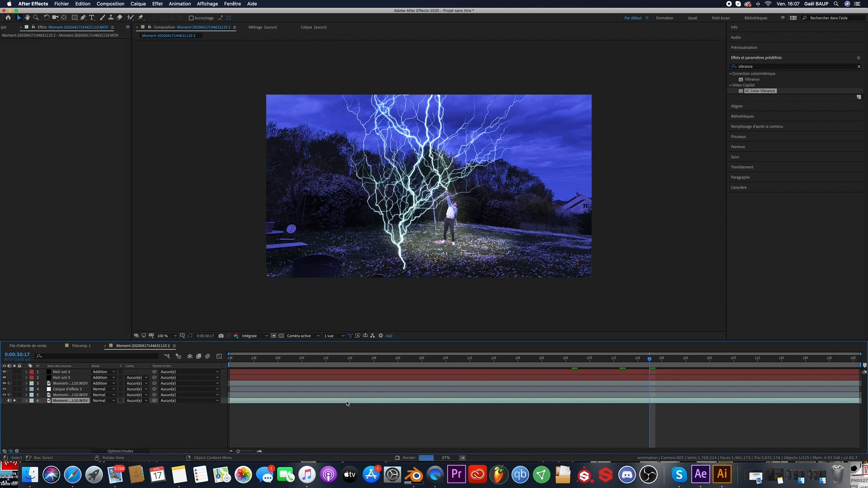
{"action": "left_click", "coordinate": [5, 400]}
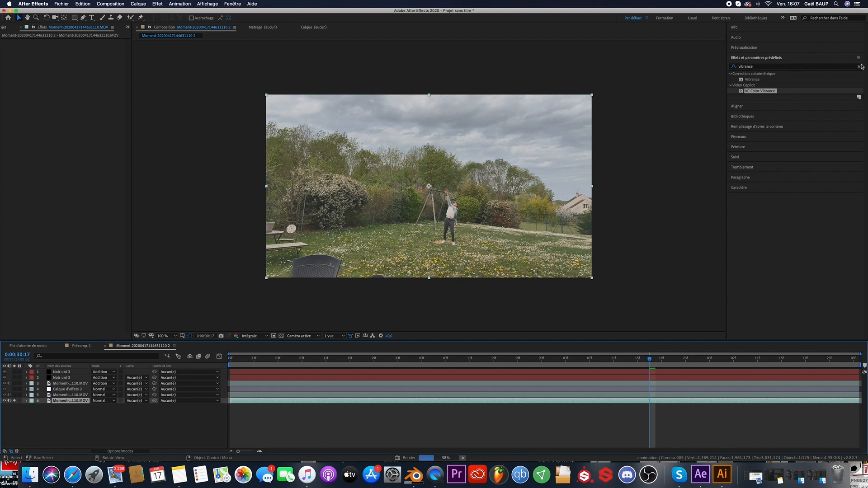
Apply the Keylight + Nettoyeur de masque + Nettoyage de masque avancé preset to the bottom footage and sample the sky as Screen Colour.
{"action": "left_click", "coordinate": [859, 67]}
{"action": "type", "text": "keyl"}
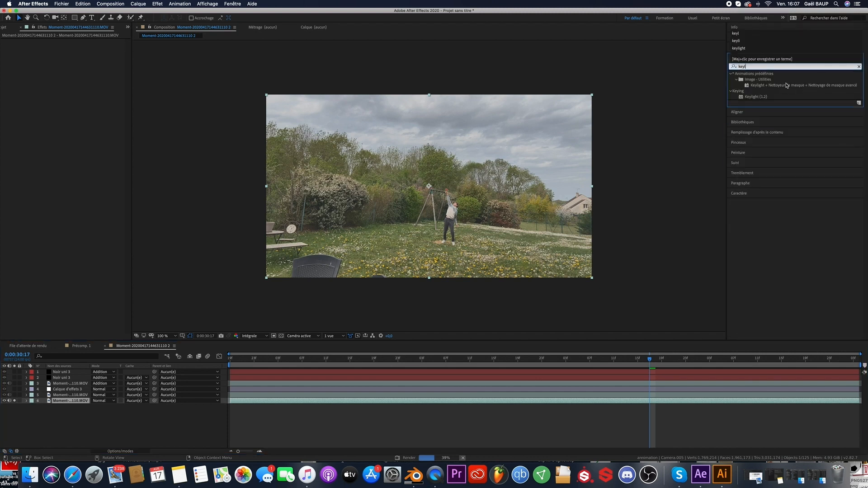
{"action": "left_click_drag", "start_coordinate": [787, 85], "coordinate": [692, 400]}
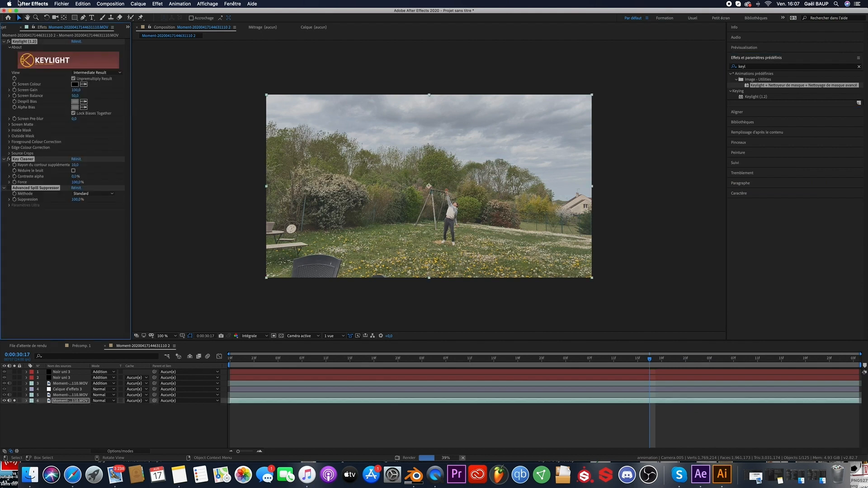
{"action": "left_click", "coordinate": [83, 84]}
{"action": "left_click", "coordinate": [406, 129]}
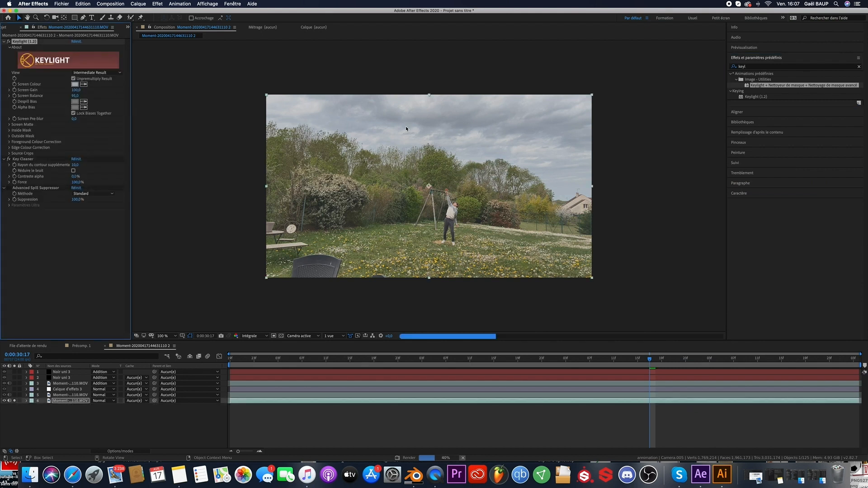
Set the Keylight view to Screen Matte and expand the Screen Pre-blur setting.
{"action": "left_click", "coordinate": [102, 73]}
{"action": "left_click", "coordinate": [100, 105]}
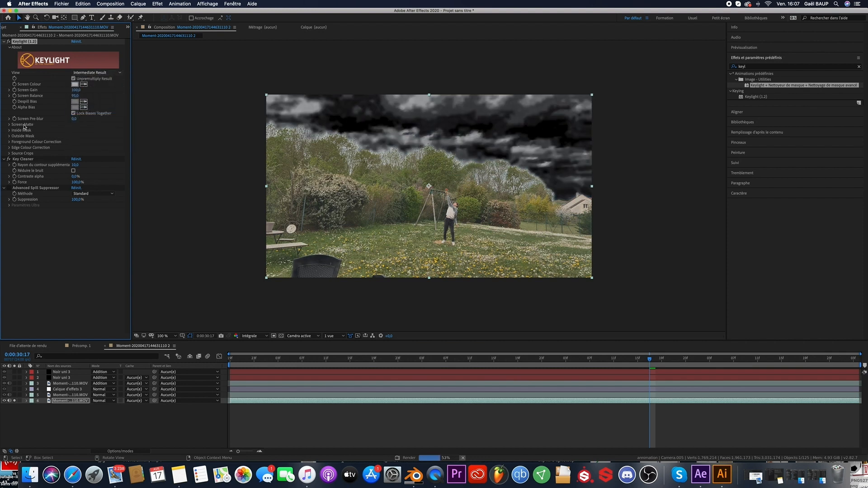
{"action": "left_click", "coordinate": [9, 119]}
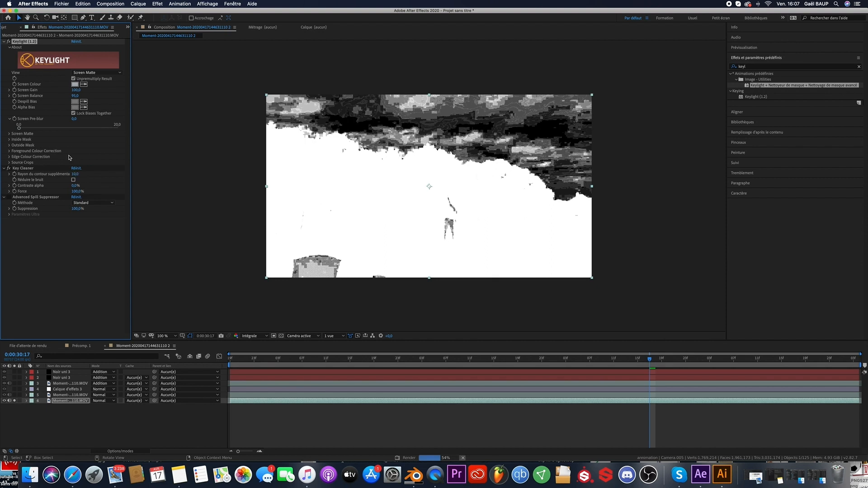
Raise Clip Black to about 87 in Keylight's Screen Matte settings for the bottom footage.
{"action": "left_click", "coordinate": [9, 119]}
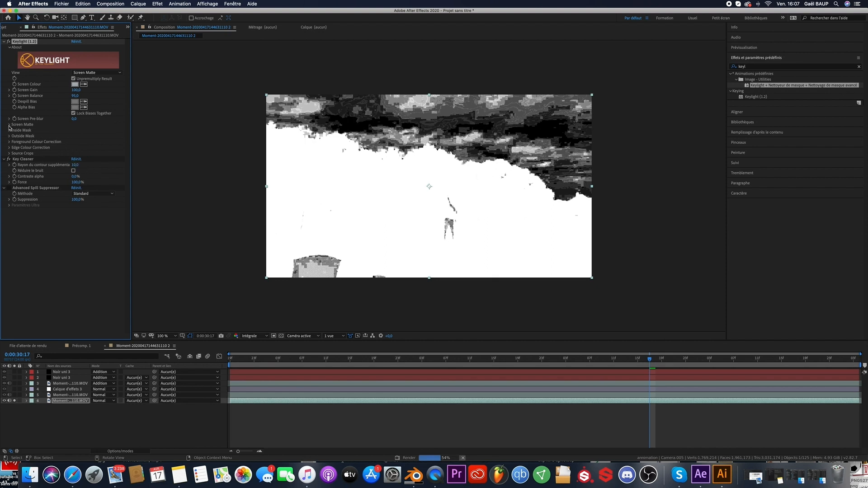
{"action": "left_click", "coordinate": [9, 124]}
{"action": "left_click_drag", "start_coordinate": [75, 130], "coordinate": [105, 128]}
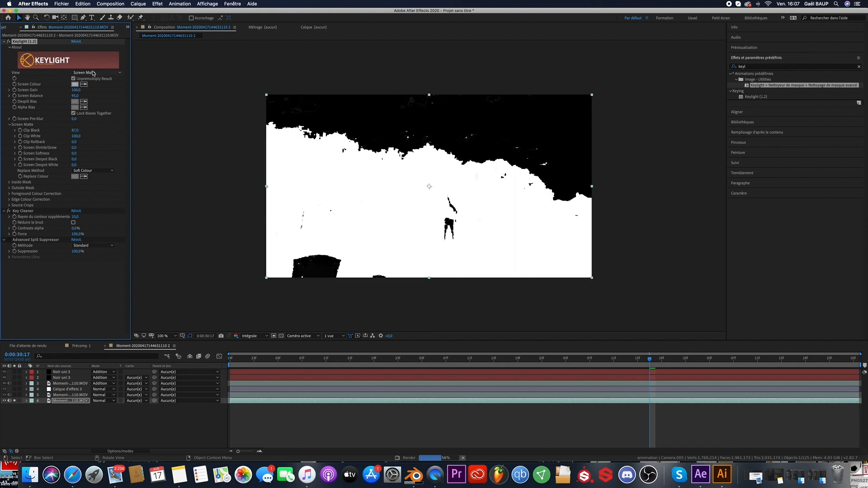
Set the Keylight view to Intermediate Result and enable Réduire le bruit in Key Cleaner.
{"action": "left_click", "coordinate": [94, 72]}
{"action": "left_click", "coordinate": [100, 138]}
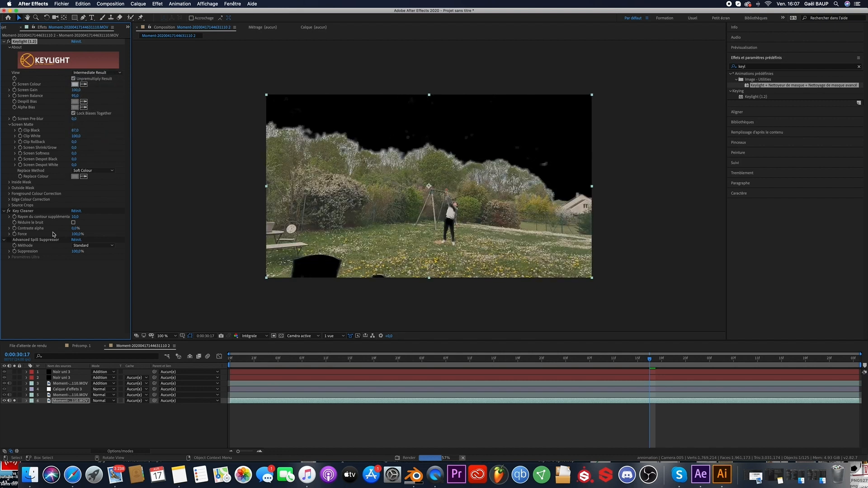
{"action": "left_click", "coordinate": [73, 222]}
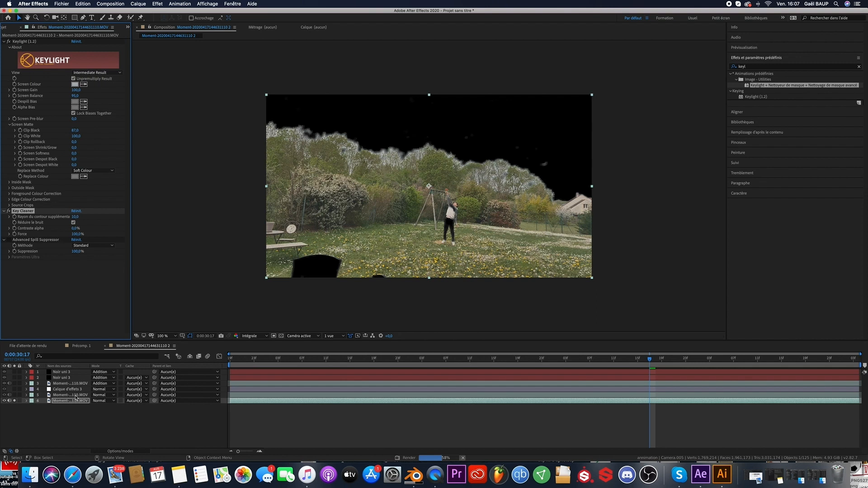
{"action": "left_click", "coordinate": [4, 42]}
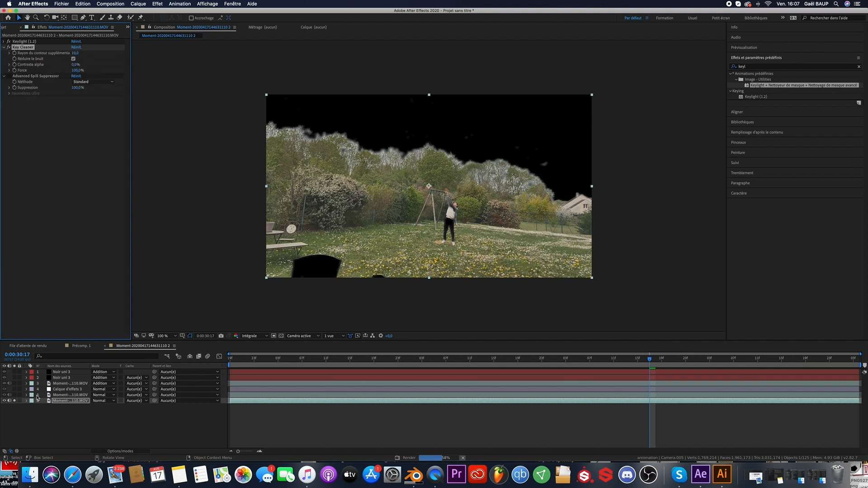
Unsolo the keyed footage layer and move it between the two Noir uni 3 lightning layers.
{"action": "left_click", "coordinate": [14, 401]}
{"action": "left_click", "coordinate": [73, 402]}
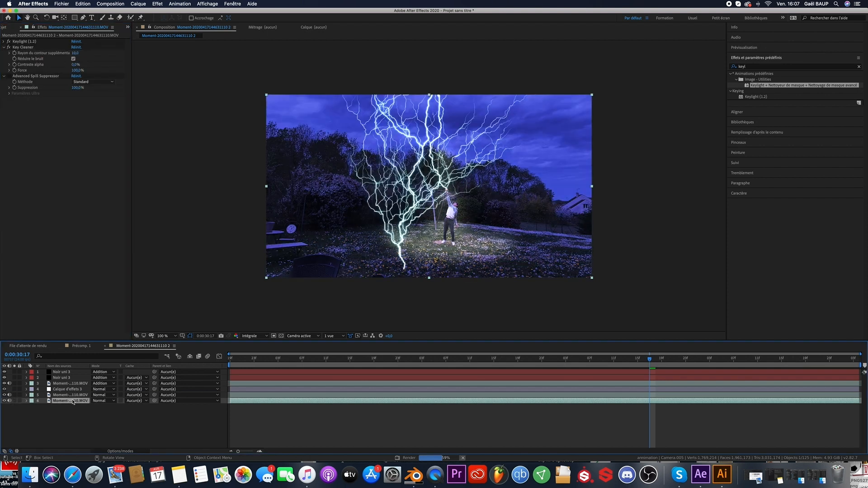
{"action": "left_click_drag", "start_coordinate": [73, 402], "coordinate": [74, 378]}
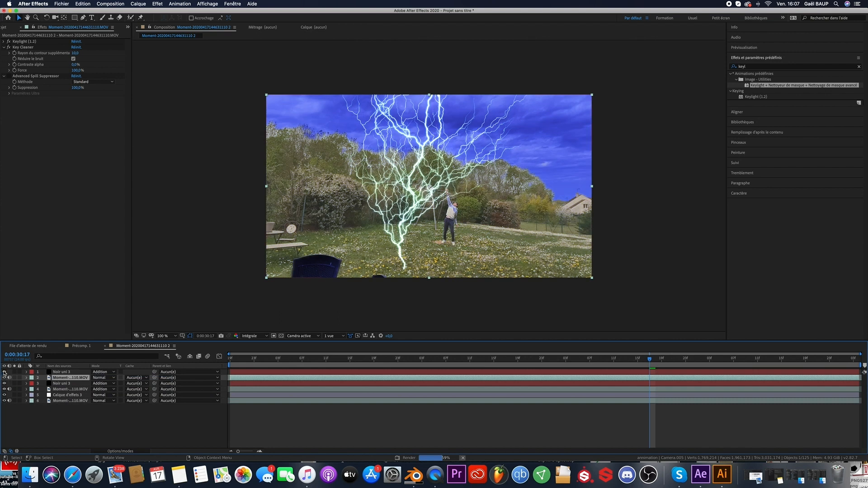
Set the lower Noir uni 3 layer's track matte to Alpha inversé of the keyed footage and check it at 0:00:30:12.
{"action": "left_click", "coordinate": [67, 383]}
{"action": "left_click_drag", "start_coordinate": [67, 383], "coordinate": [70, 386]}
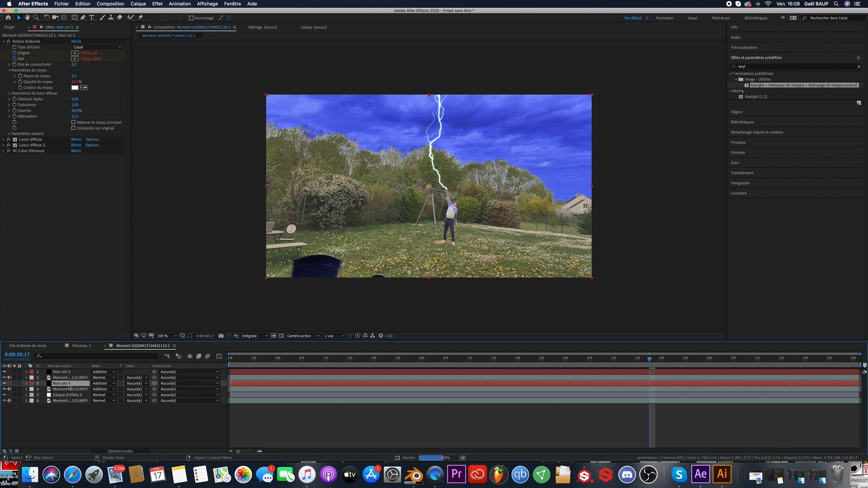
{"action": "left_click", "coordinate": [132, 384]}
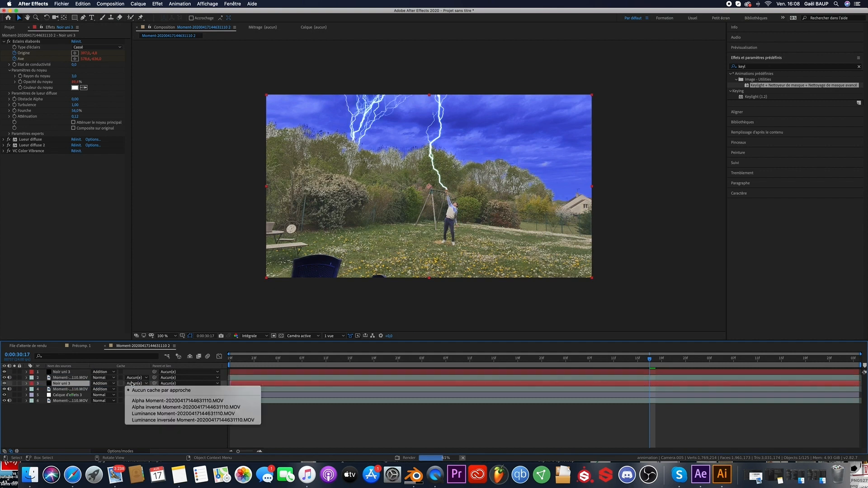
{"action": "left_click", "coordinate": [151, 408]}
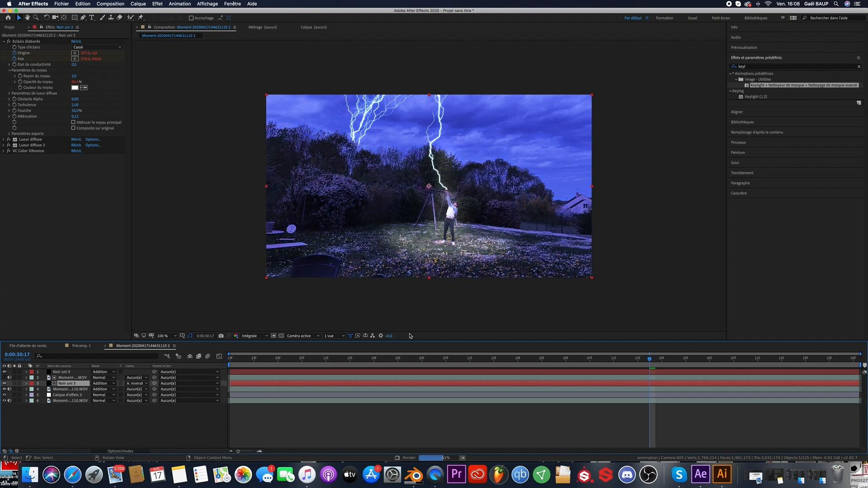
{"action": "left_click_drag", "start_coordinate": [649, 359], "coordinate": [621, 360]}
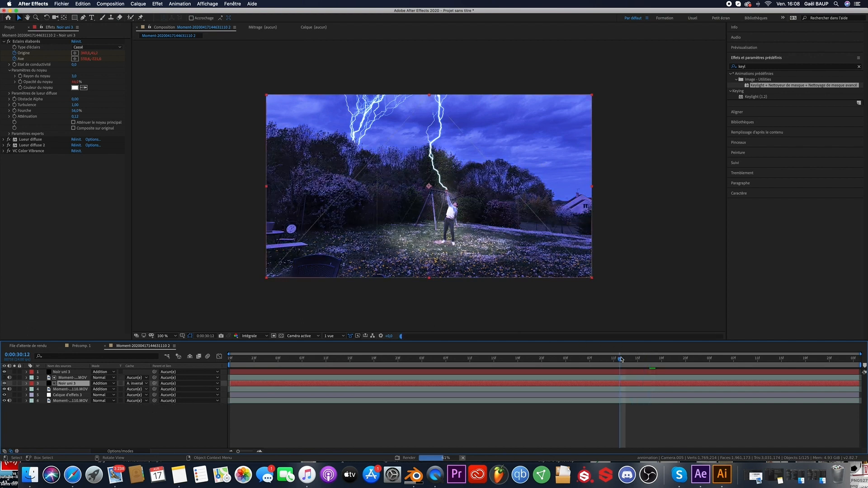